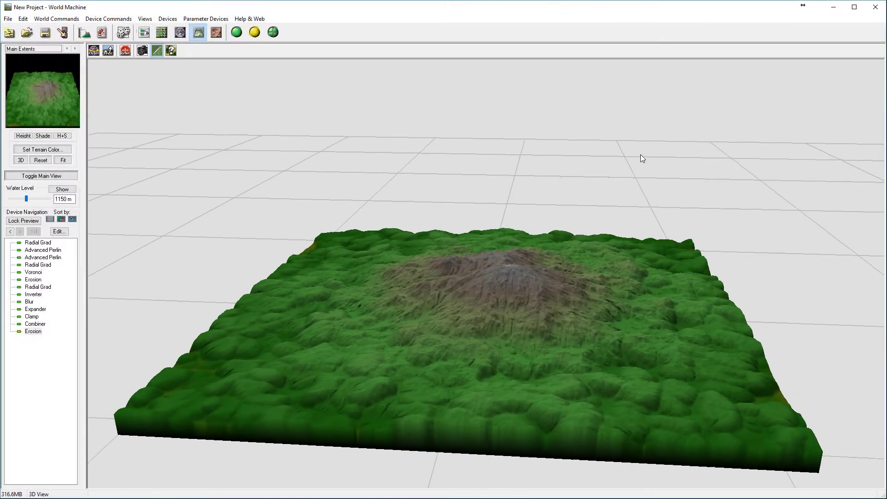
Orbit the 3D terrain to inspect the mountain, then start a new empty project with F5
drag(467, 154, 555, 309)
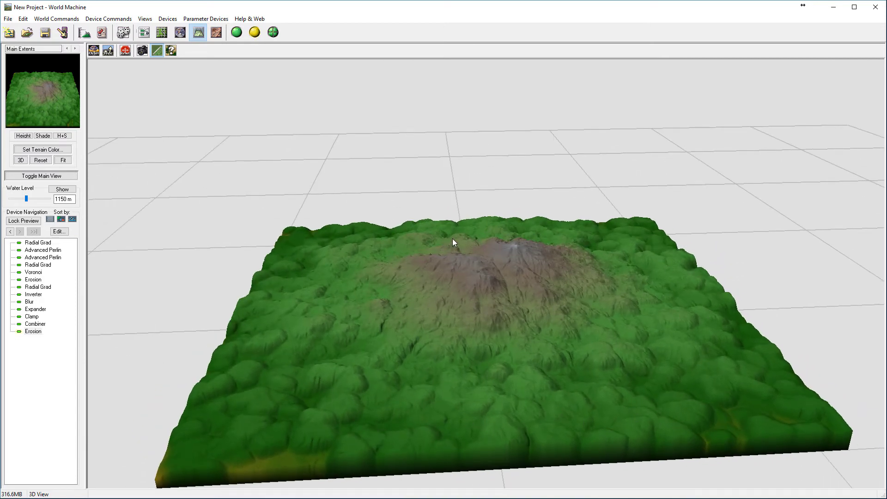
drag(408, 296, 477, 232)
drag(533, 363, 488, 366)
drag(581, 357, 564, 259)
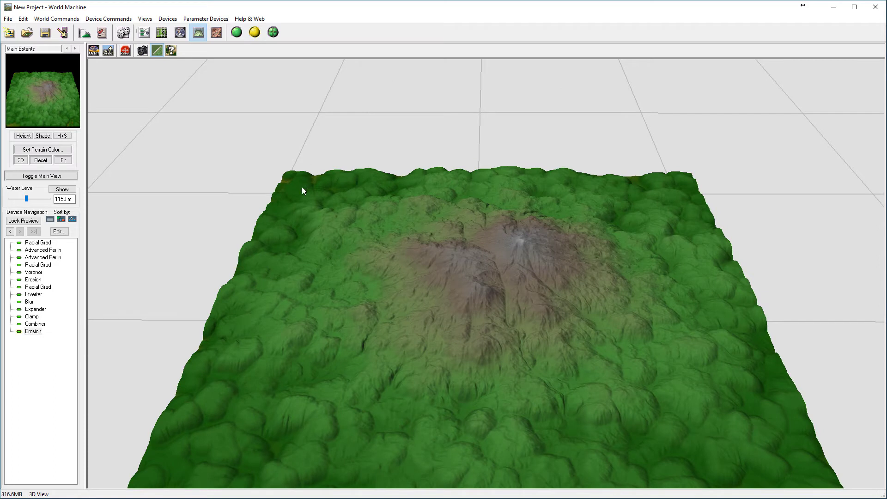
drag(386, 383, 706, 351)
drag(679, 323, 560, 237)
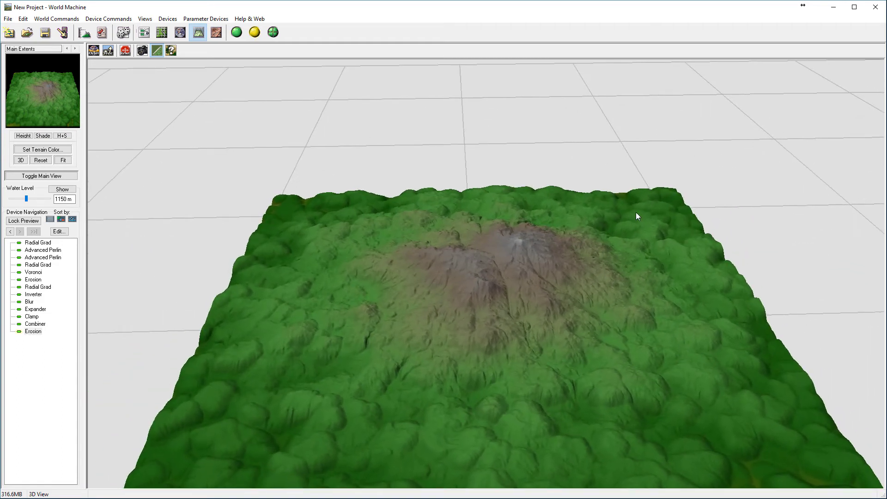
key(F5)
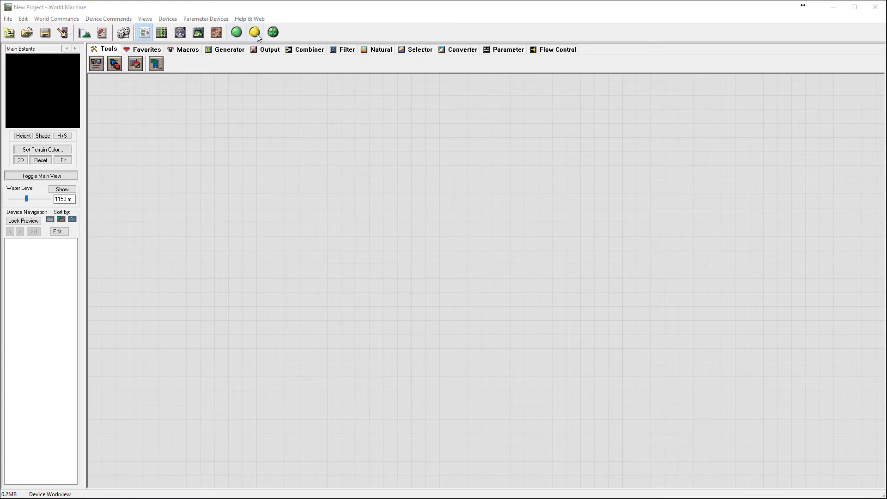
Place a Radial Gradient generator device on the network canvas
click(231, 50)
click(186, 64)
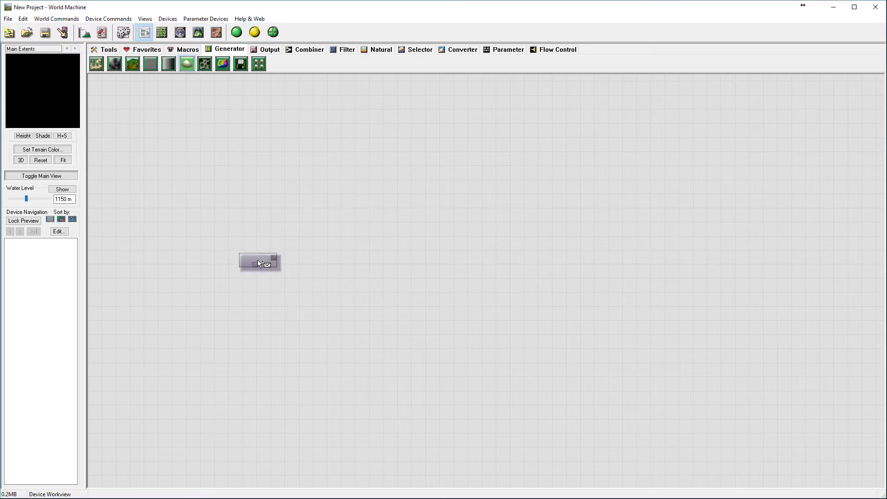
click(256, 260)
click(269, 260)
drag(266, 264, 279, 268)
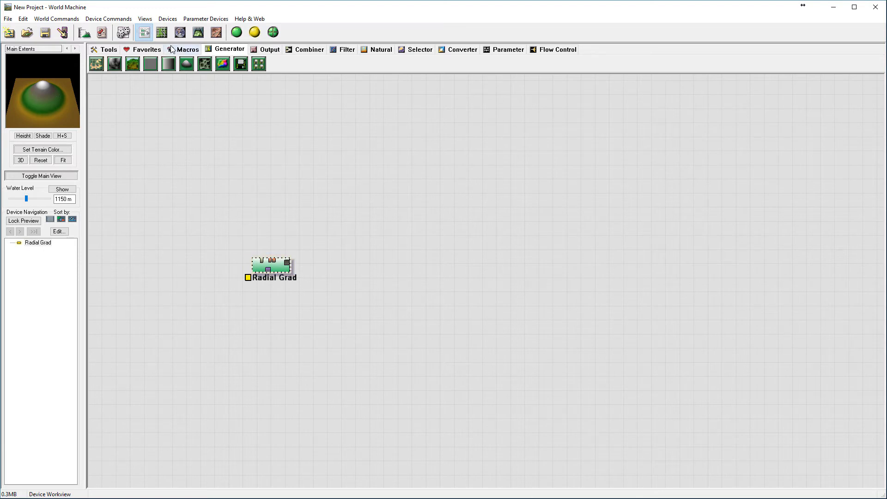
In Layout View, draw a new, larger Main Extents box around the centred gradient mound
click(162, 33)
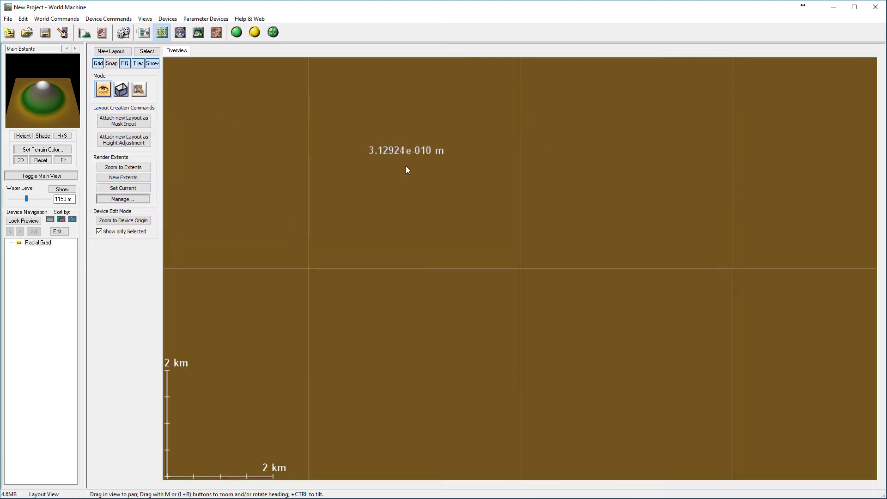
scroll(406, 168, down, 1)
drag(406, 167, 362, 353)
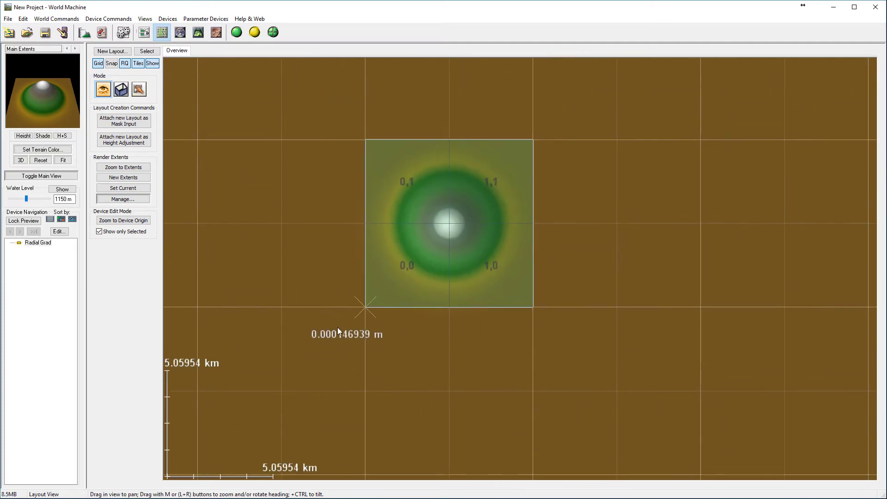
click(111, 177)
drag(352, 101, 614, 418)
scroll(573, 262, down, 2)
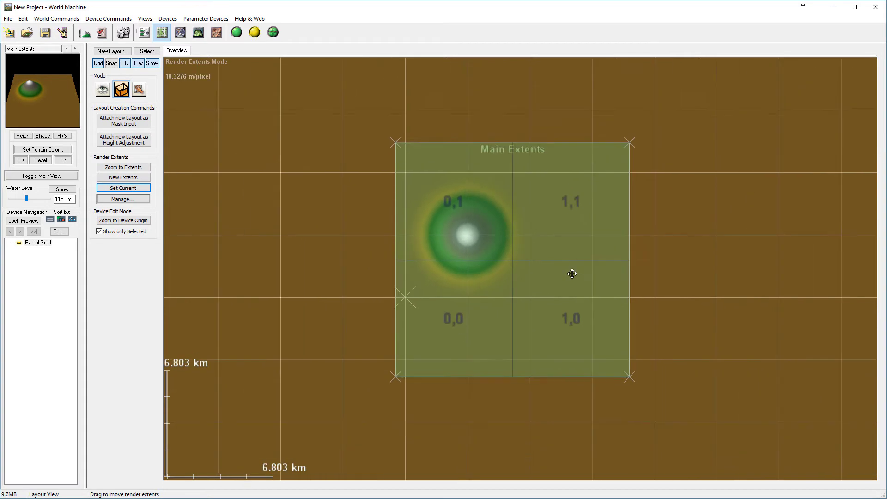
drag(551, 248, 525, 245)
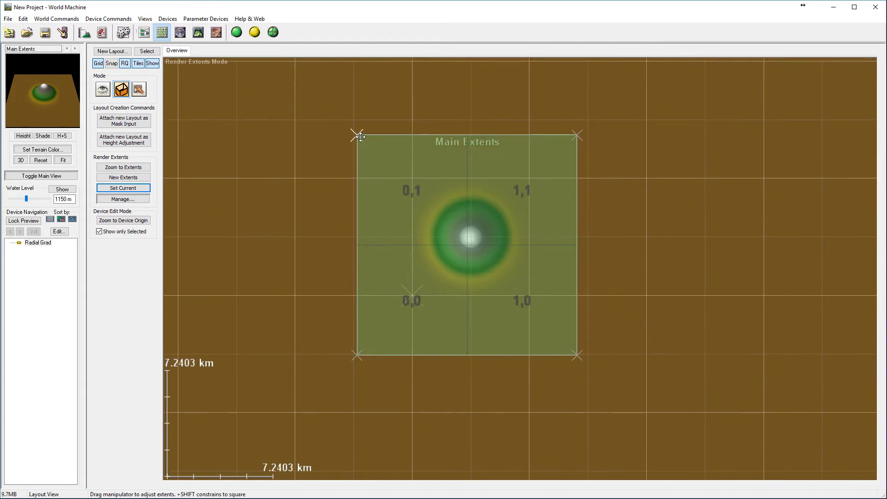
mouse_move(576, 354)
mouse_down()
mouse_move(598, 372)
mouse_move(589, 365)
mouse_up()
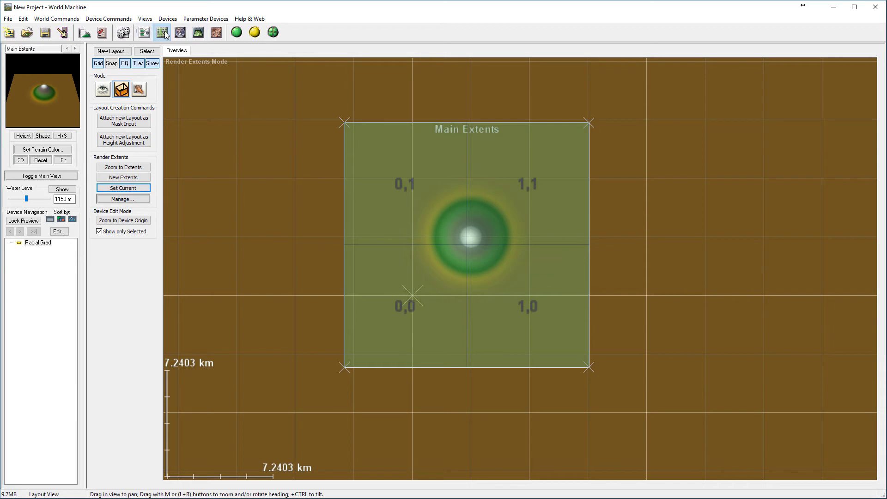
Add an Advanced Perlin device and wire the Radial Grad output into it
click(144, 32)
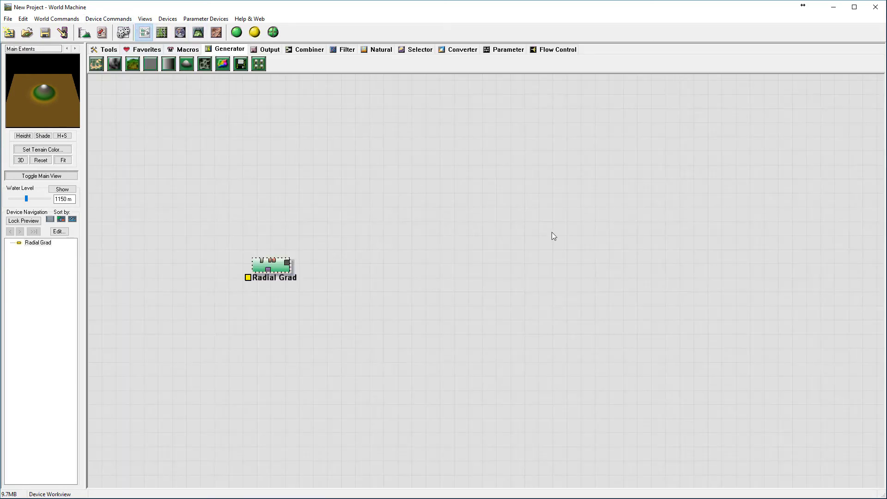
click(364, 291)
drag(362, 292, 353, 299)
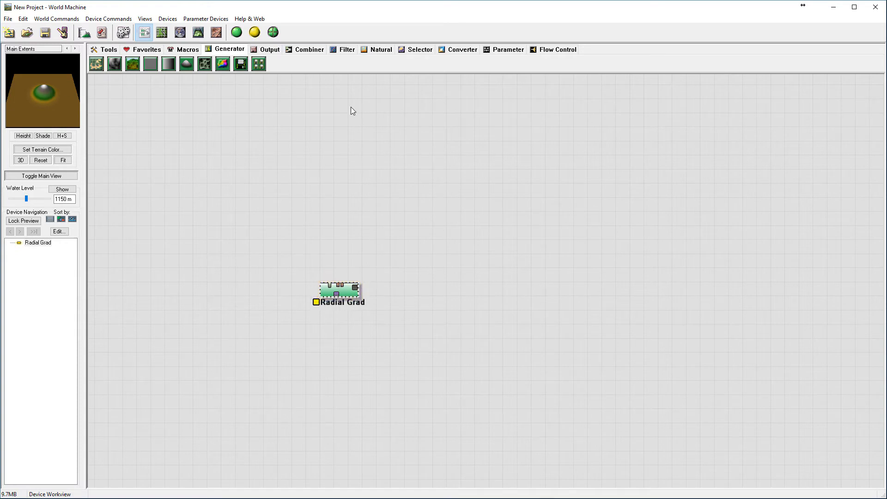
click(298, 51)
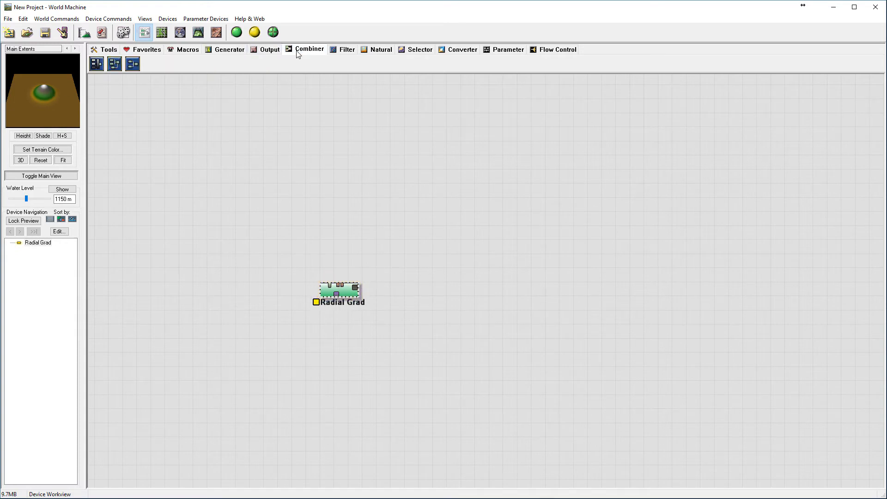
click(228, 50)
drag(130, 64, 467, 263)
click(478, 252)
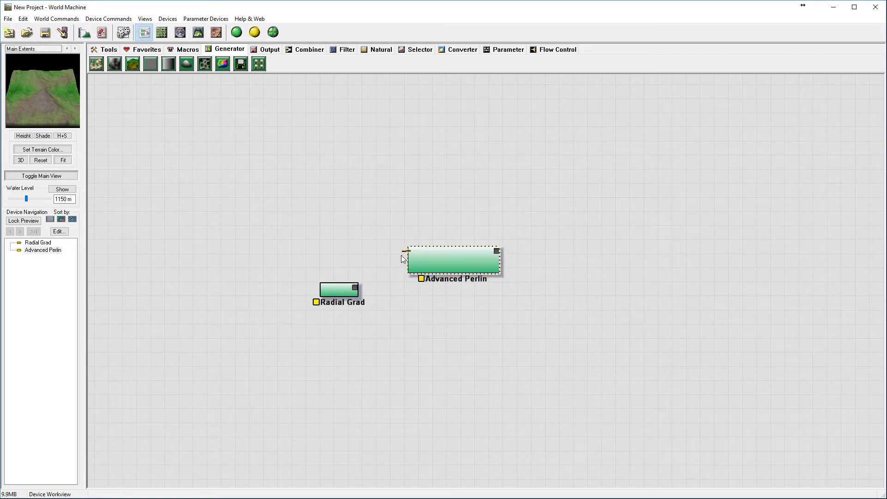
drag(355, 288, 423, 272)
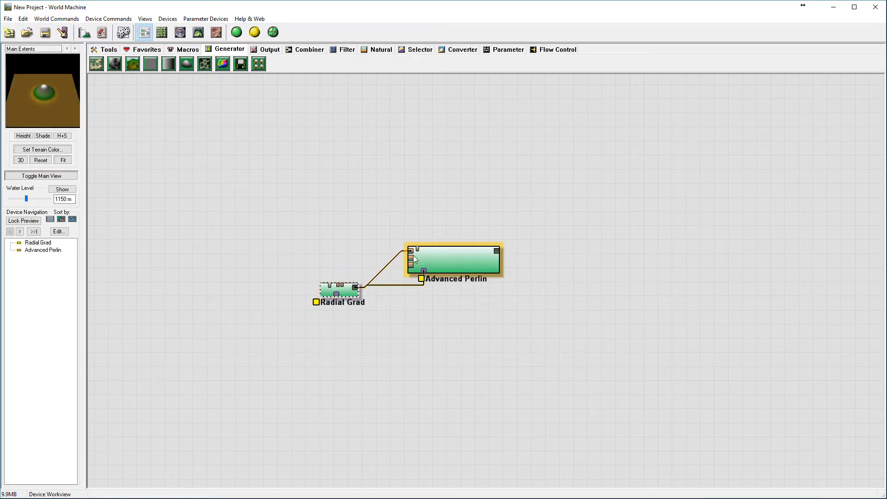
Increase the Radial Grad radius to about 18.8 km
click(478, 265)
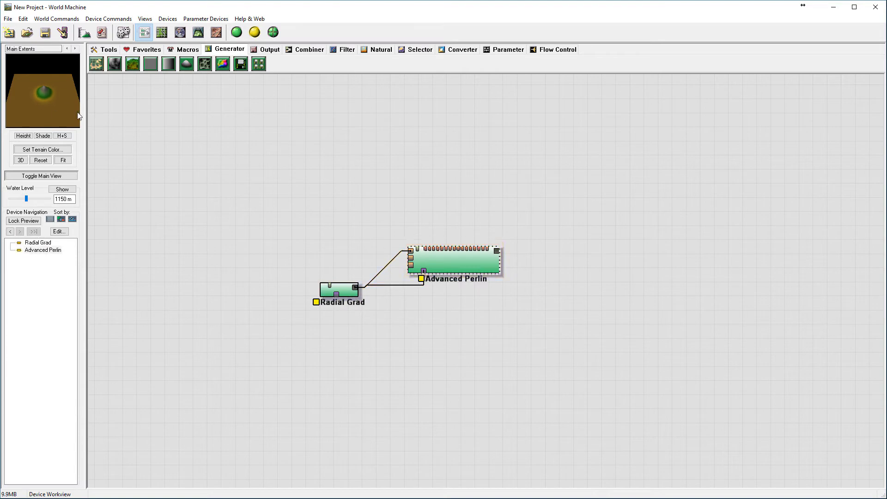
click(346, 293)
double_click(344, 293)
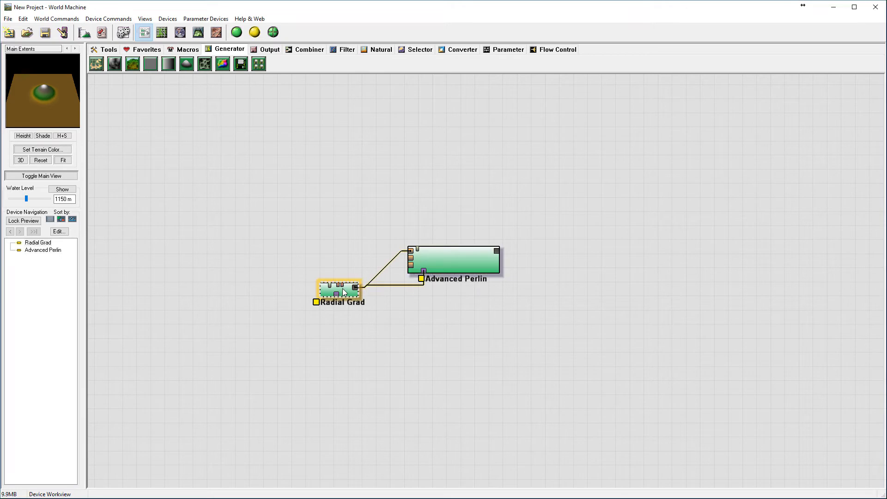
click(424, 256)
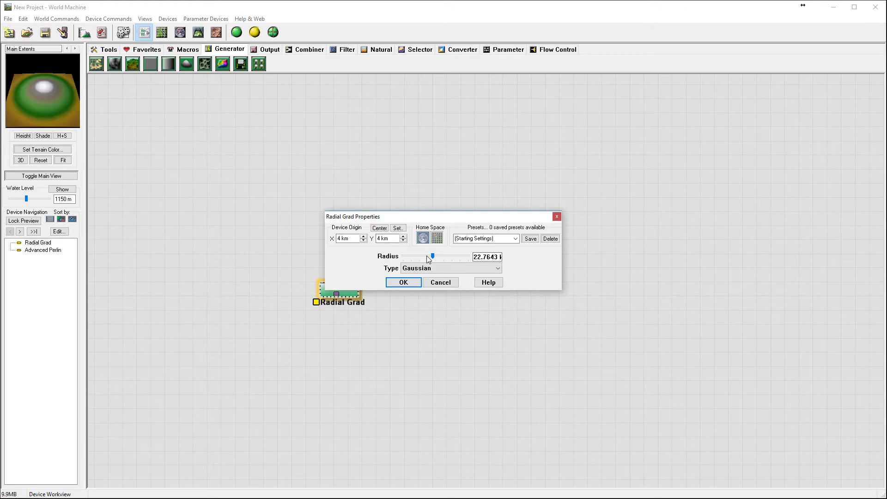
drag(427, 257, 428, 254)
click(402, 283)
Set the Advanced Perlin to Ridged style, 1.54221 km feature scale, with adjusted elevation center and steepness
click(451, 254)
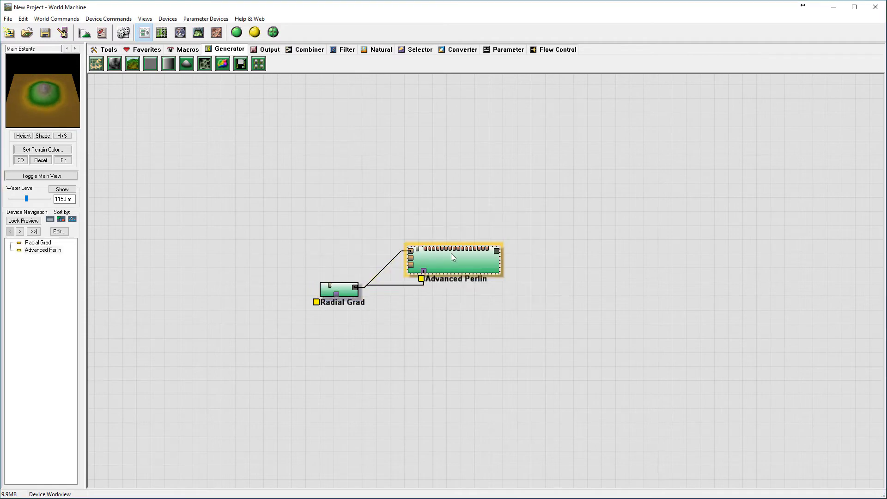
double_click(451, 254)
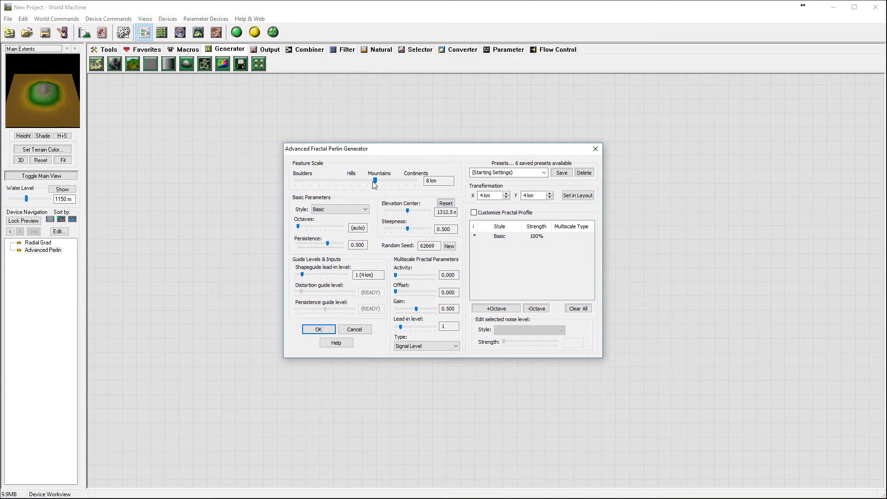
drag(375, 181, 361, 181)
drag(407, 211, 430, 229)
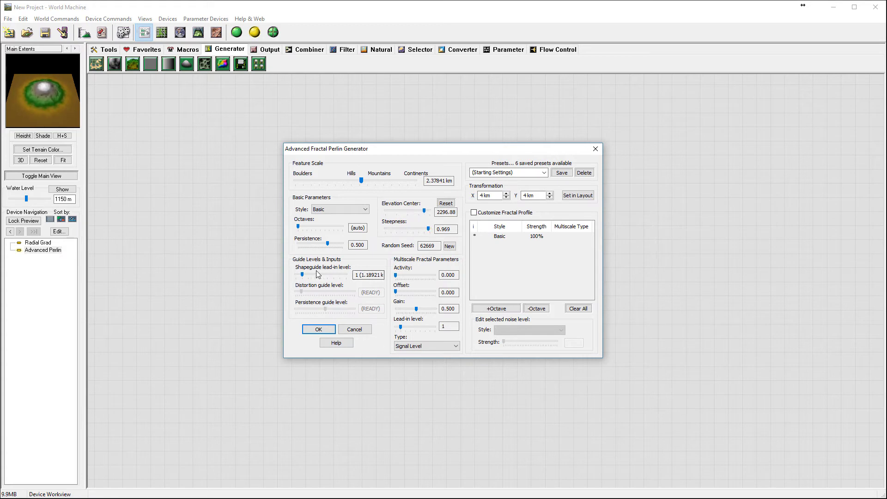
drag(326, 243, 329, 244)
click(334, 213)
click(335, 223)
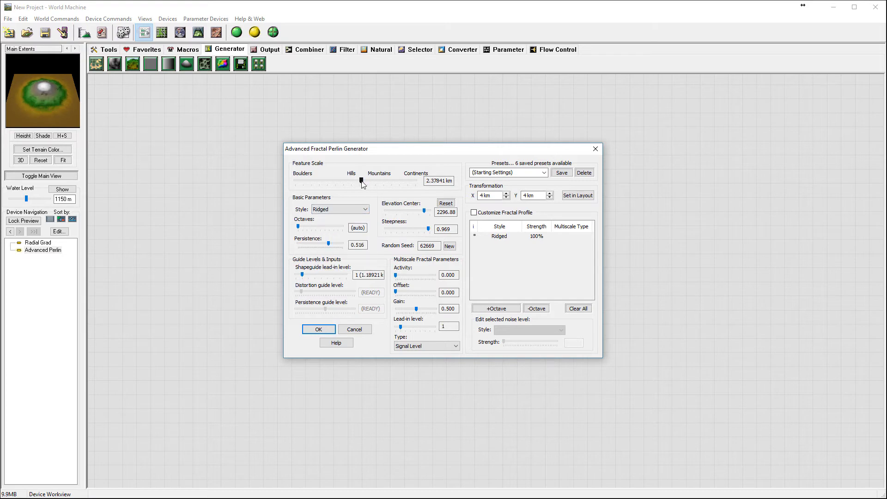
drag(362, 180, 356, 180)
drag(424, 211, 414, 221)
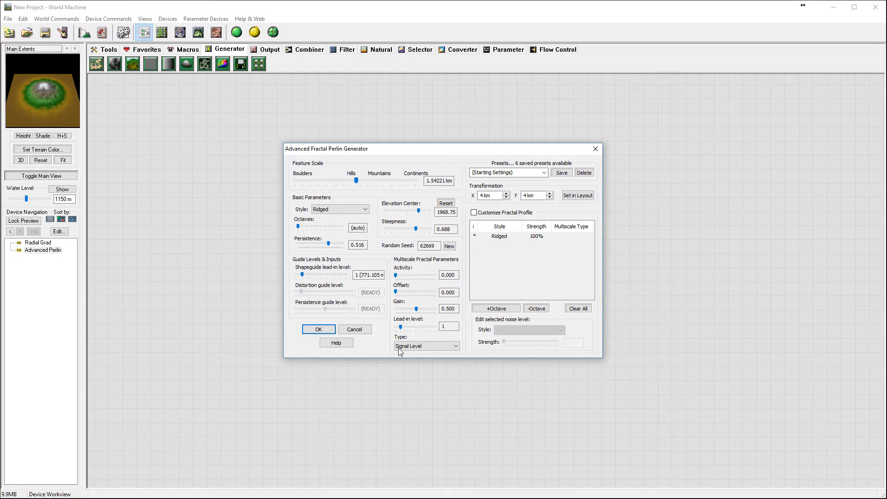
click(318, 330)
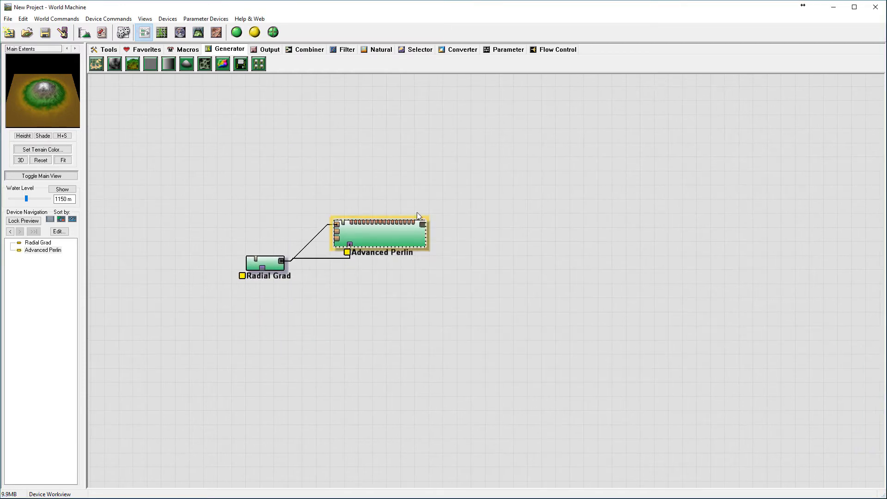
Add a second Advanced Perlin fed by the first Advanced Perlin
click(137, 67)
click(517, 237)
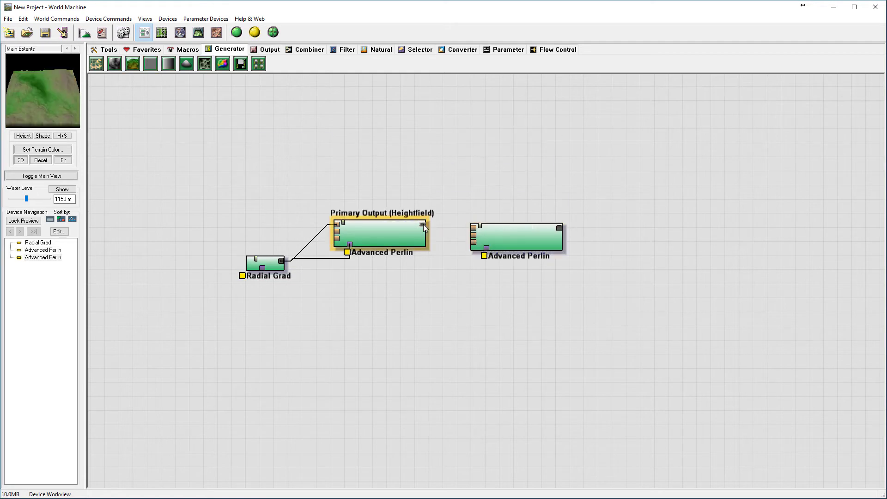
drag(423, 224, 473, 228)
click(517, 234)
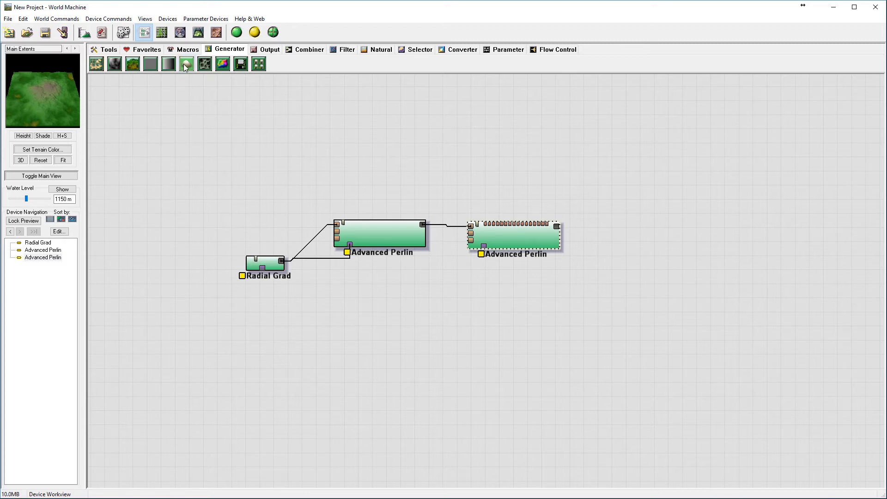
Add a second Radial Grad with radius about 27.45 as the right Perlin's mask
drag(186, 64, 370, 365)
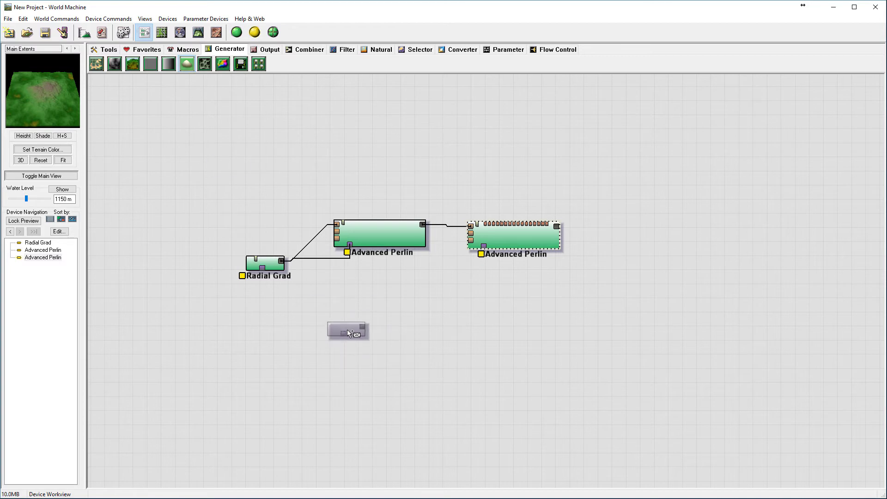
click(353, 320)
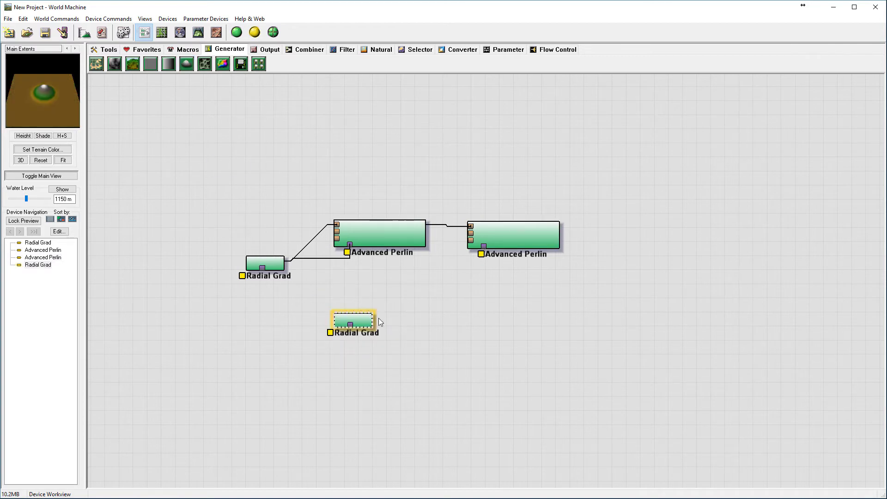
drag(422, 320, 486, 249)
double_click(361, 320)
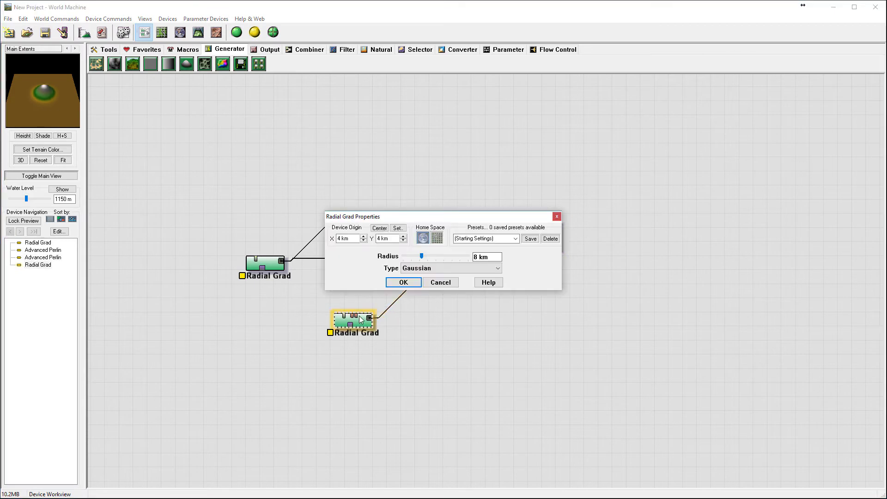
drag(423, 256, 437, 256)
click(403, 282)
Give the right Advanced Perlin a 5.18736 km feature scale and 1804.69 elevation center
click(506, 241)
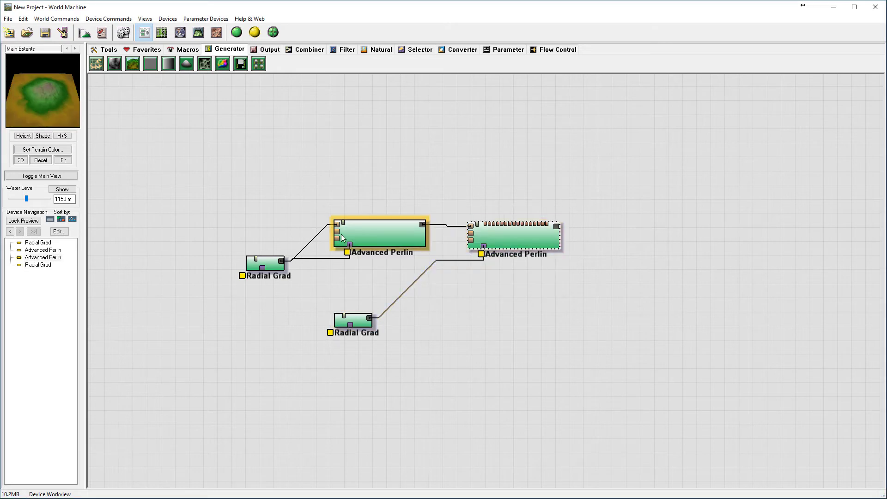
click(390, 234)
click(519, 242)
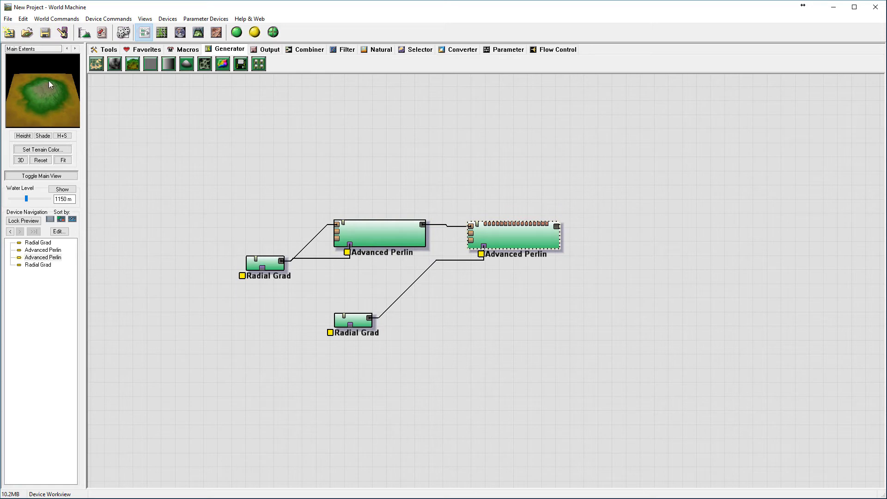
double_click(528, 239)
drag(375, 181, 369, 179)
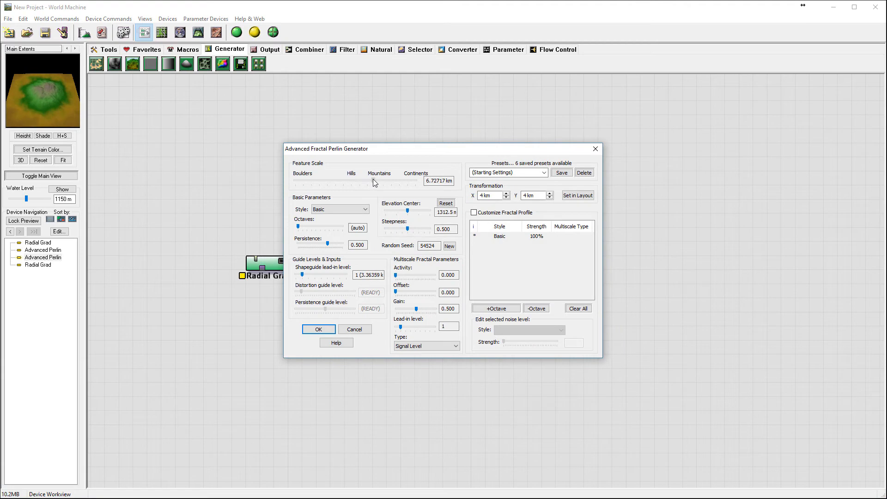
drag(408, 210, 418, 232)
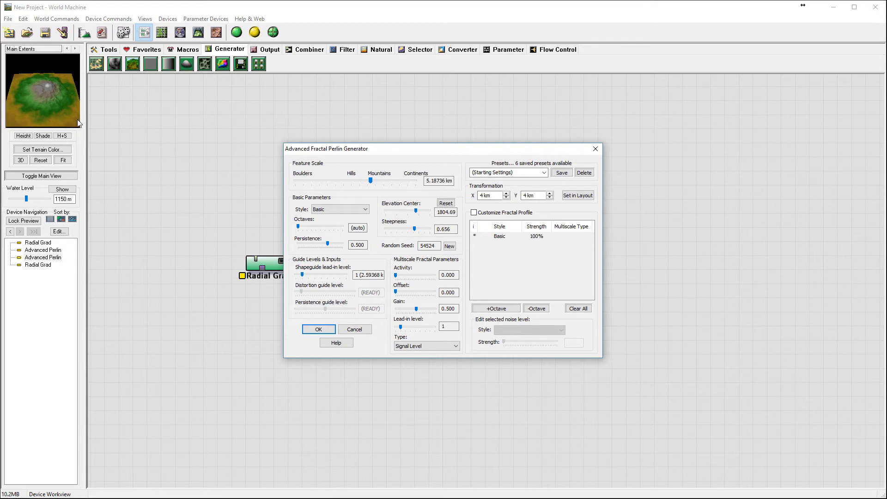
drag(472, 151, 494, 108)
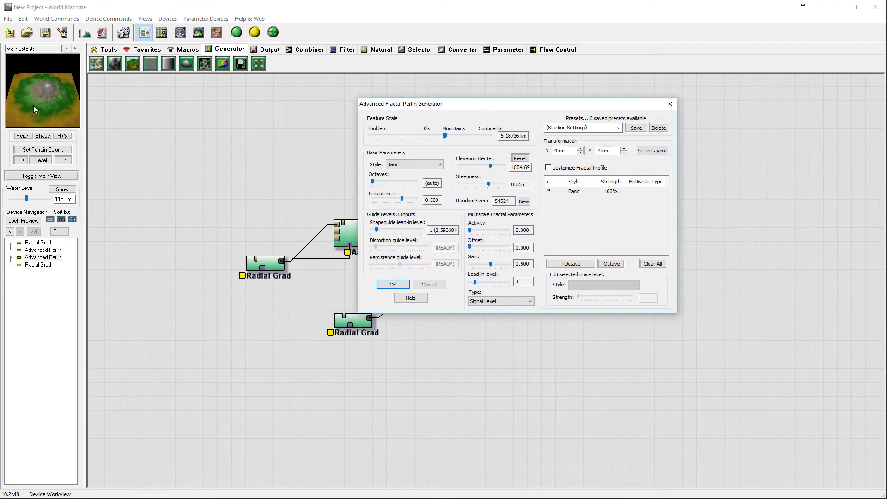
Apply the Perlin settings, build the world and orbit the resulting mountain in 3D
click(392, 284)
click(198, 32)
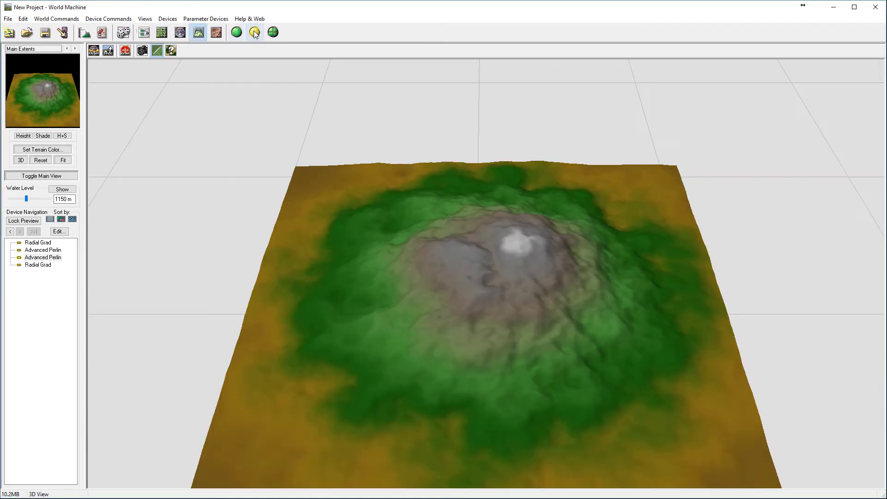
click(255, 33)
drag(446, 258, 511, 297)
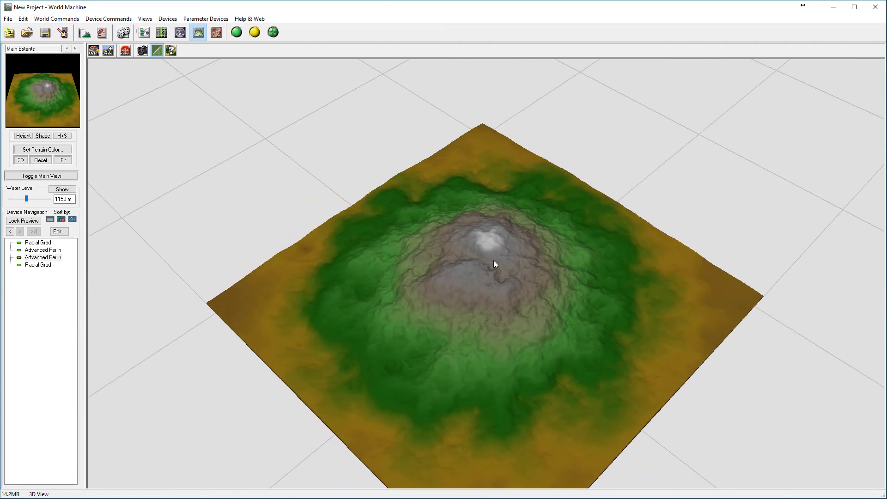
drag(488, 352, 475, 326)
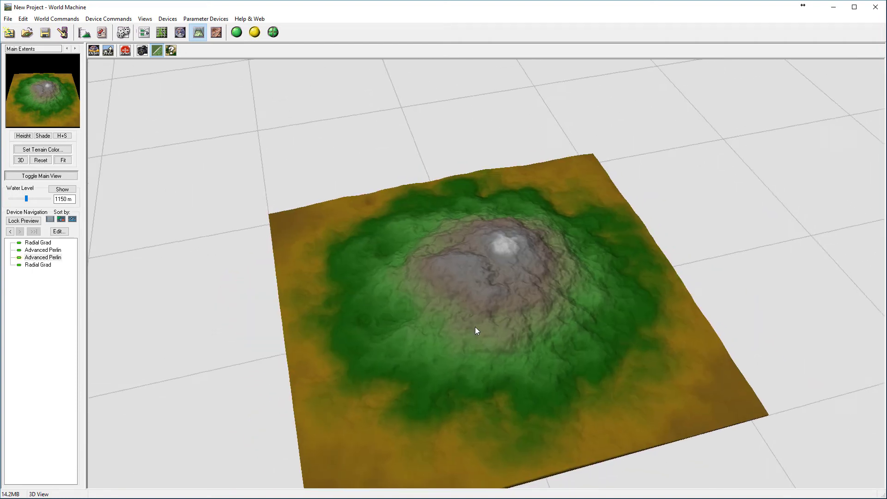
Back in the Device Workview, pan the graph and nudge the right Advanced Perlin up
click(144, 32)
right_drag(602, 167, 539, 190)
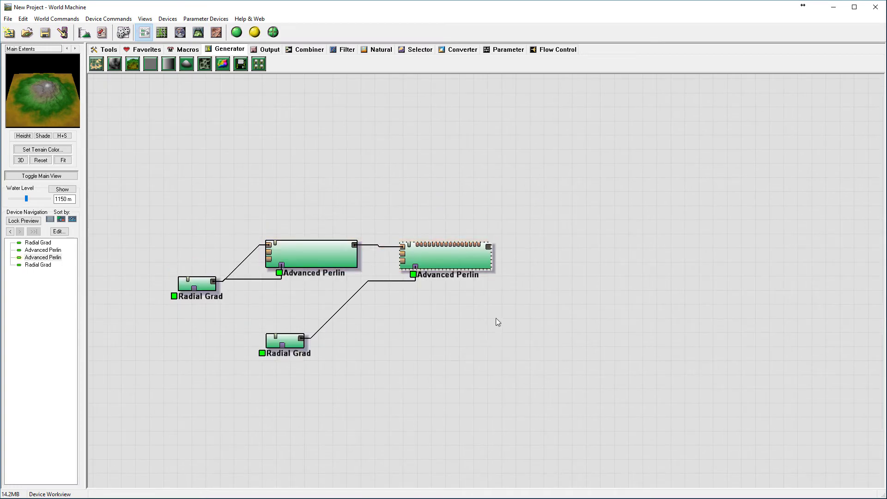
drag(456, 257, 458, 255)
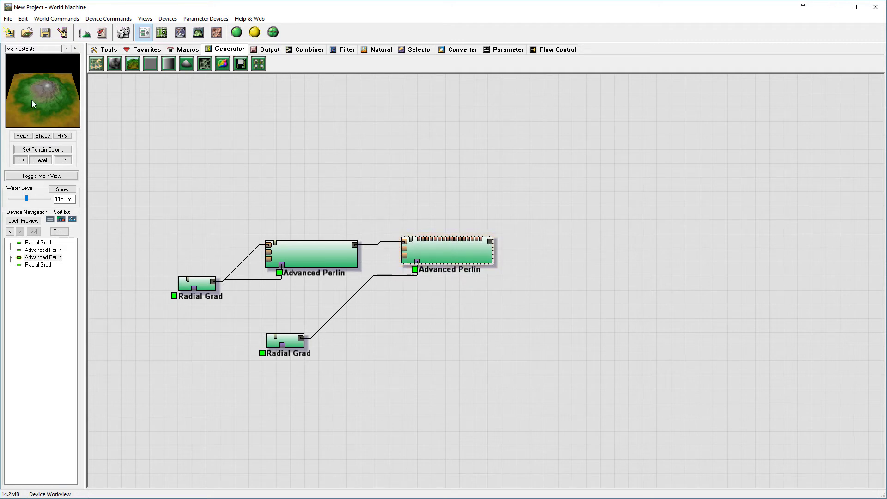
drag(25, 92, 11, 78)
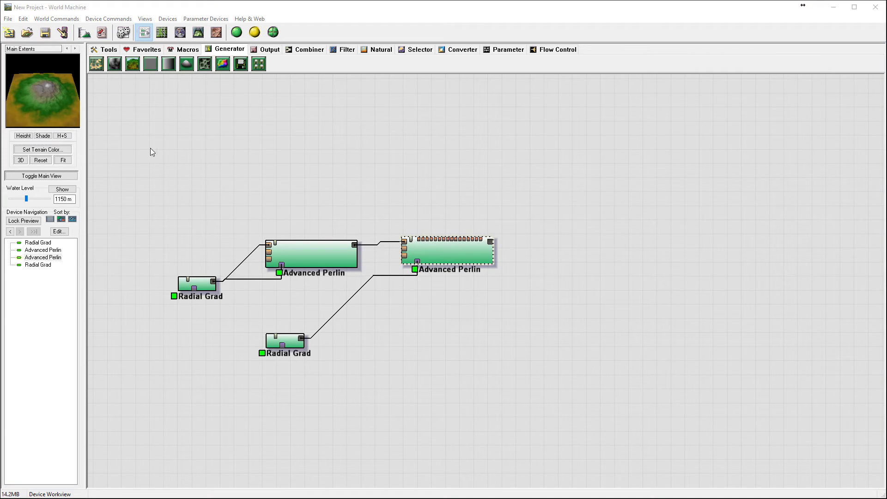
Place a Voronoi device above the Perlin chain with F1 Cells style and scale about 678 m
click(208, 68)
click(422, 158)
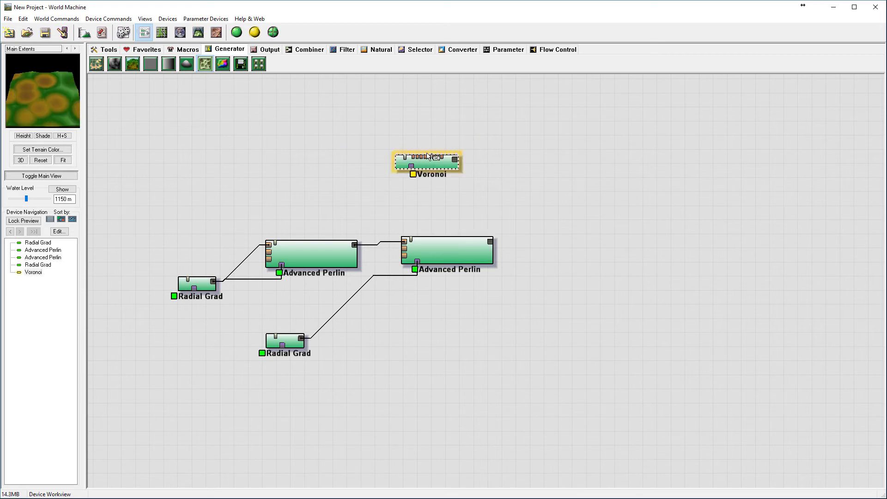
double_click(427, 160)
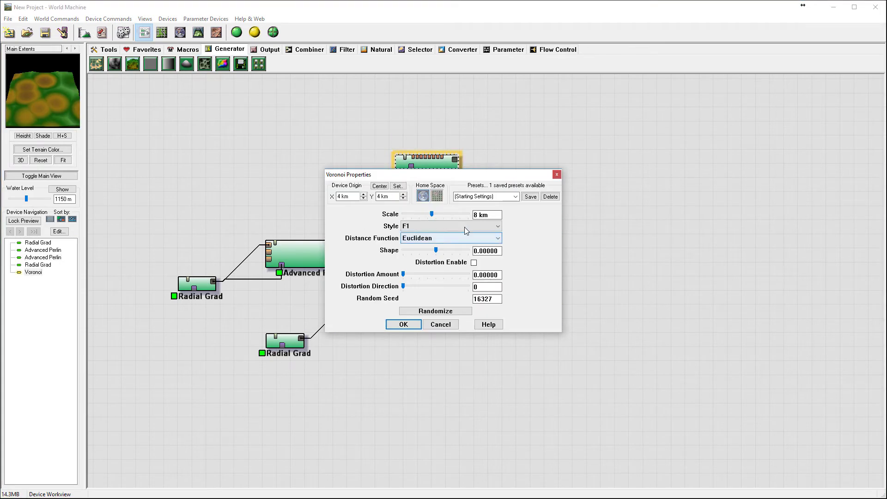
click(452, 228)
click(439, 307)
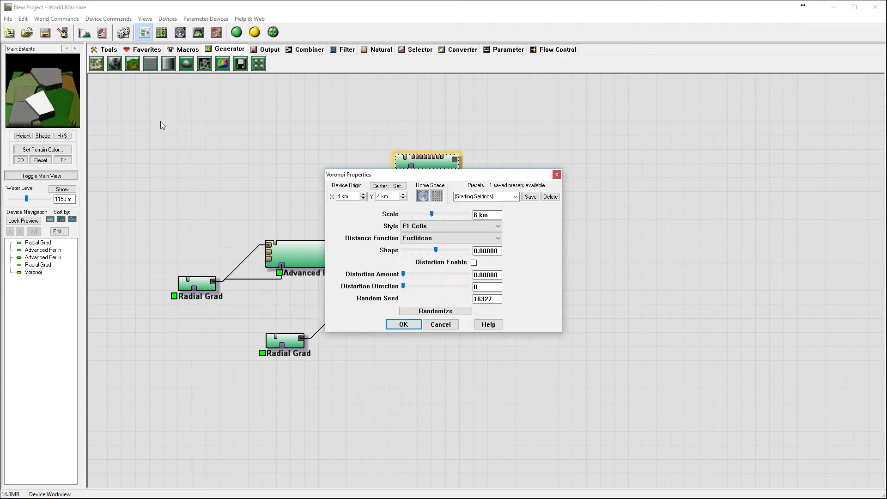
drag(432, 214, 411, 218)
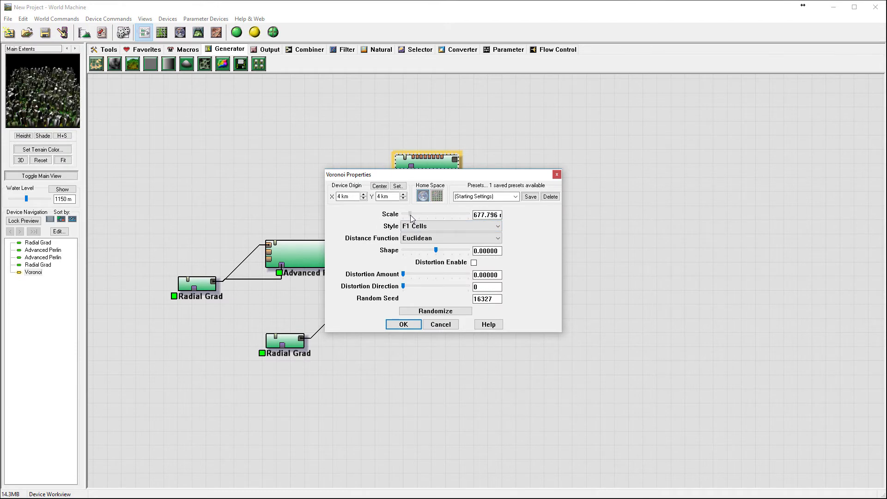
click(404, 324)
Move the unconnected Voronoi device slightly right and down
click(418, 256)
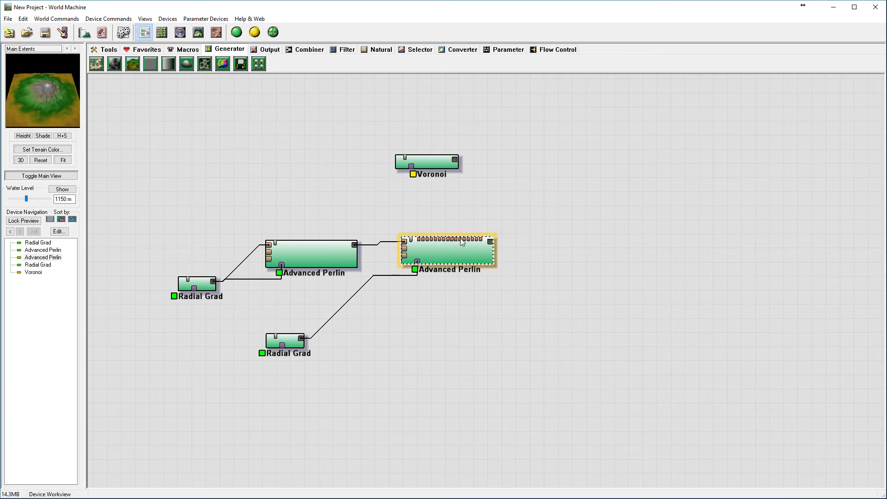
drag(421, 162, 447, 168)
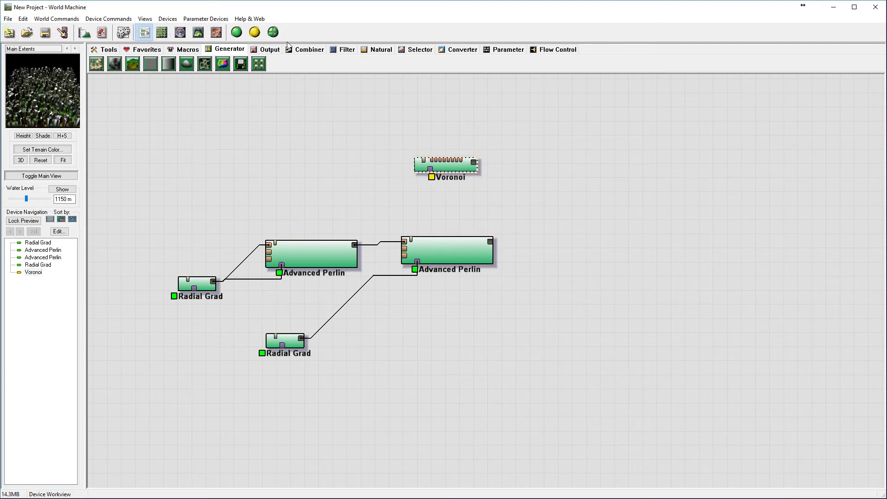
click(272, 49)
Add an Erosion device fed by the second Advanced Perlin's output
click(378, 49)
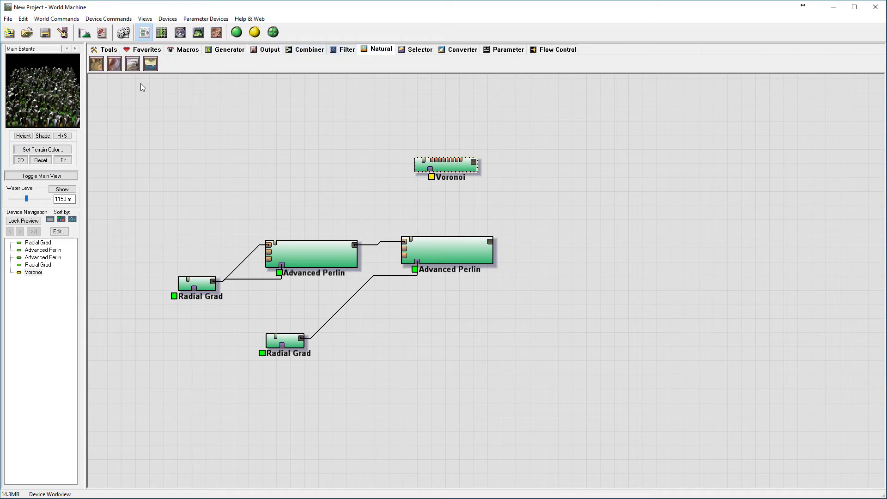
click(96, 64)
click(571, 251)
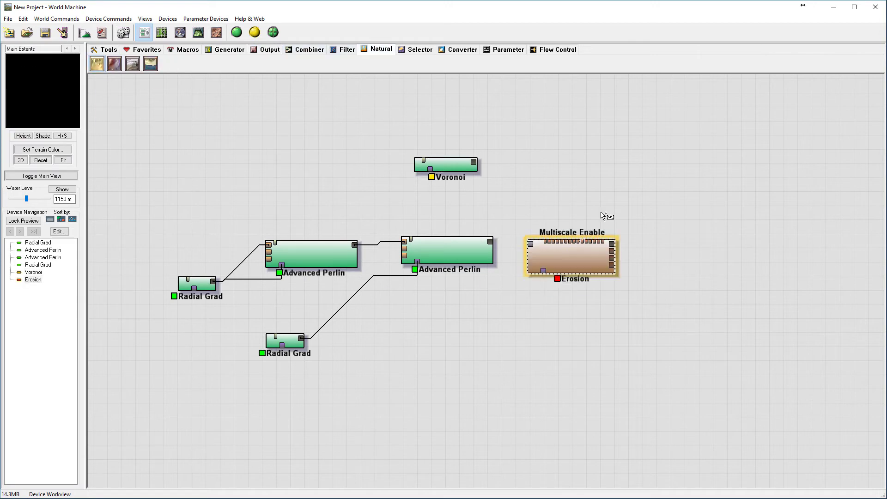
key(Escape)
drag(530, 243, 447, 251)
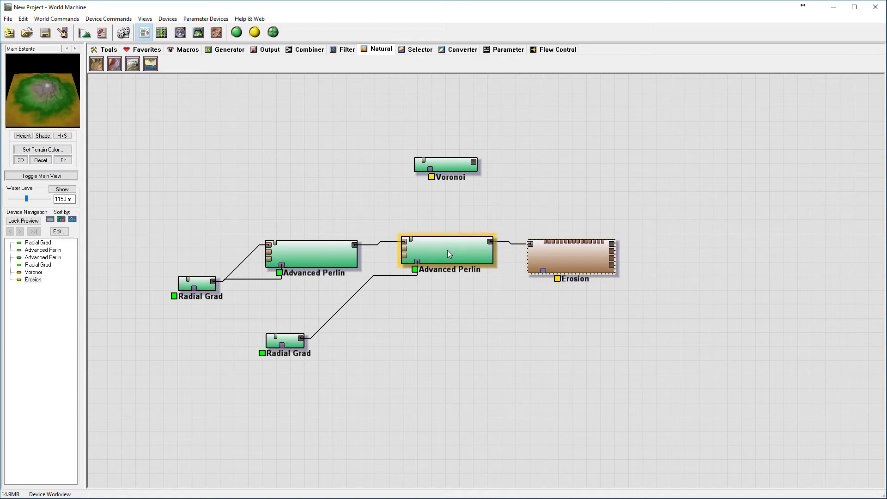
Set Erosion to Channeled Erosion with geological-time enhancement on and erosive power 0.617
double_click(575, 262)
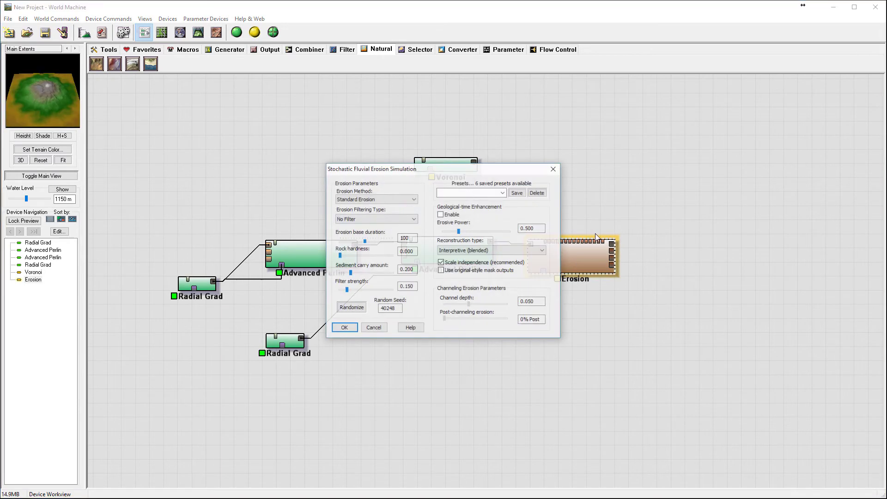
click(406, 200)
click(376, 212)
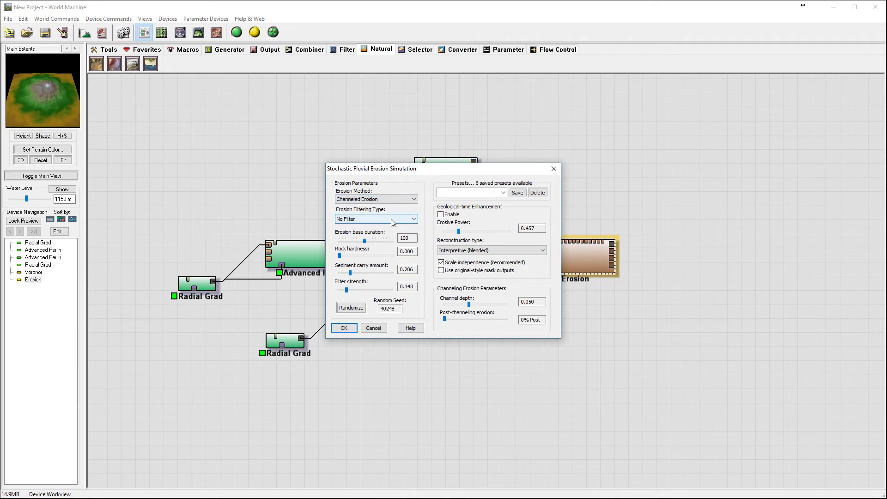
click(441, 215)
drag(460, 232, 465, 233)
mouse_move(350, 273)
mouse_down()
mouse_move(370, 274)
mouse_move(351, 272)
mouse_up()
click(343, 328)
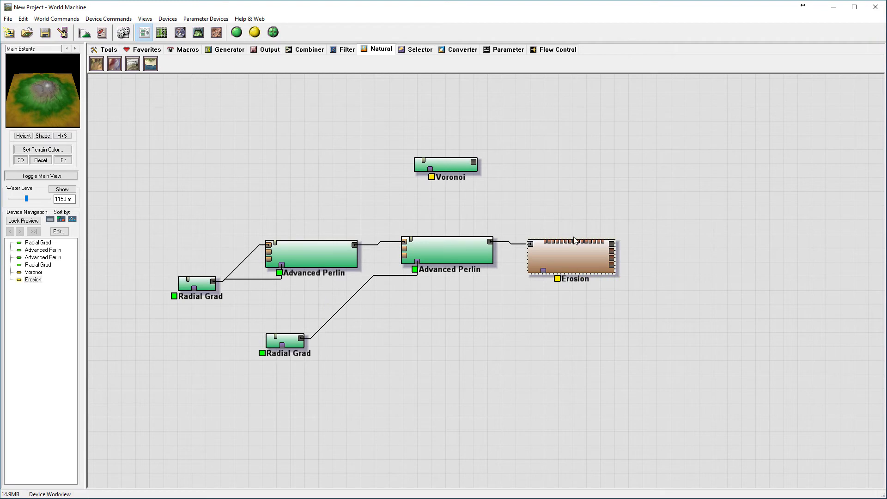
Set Erosion duration to 130, rock hardness 0.095 and erosive power 0.678
click(583, 249)
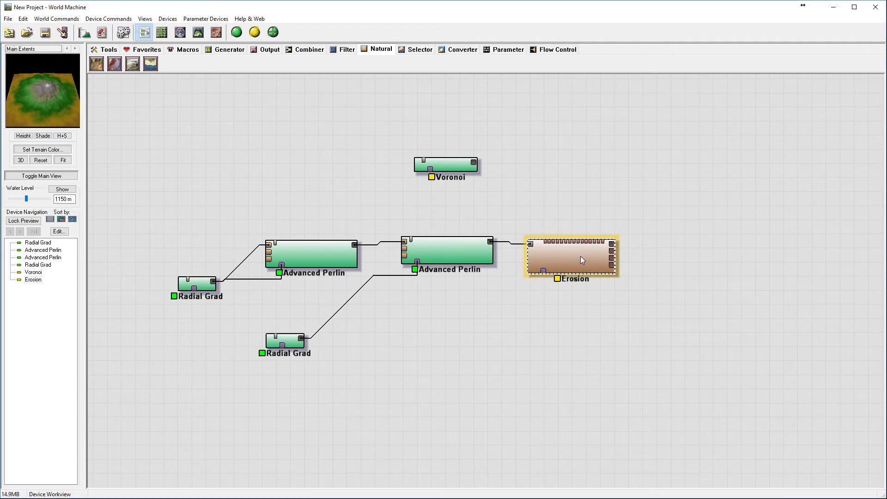
double_click(581, 256)
drag(450, 168, 523, 134)
mouse_move(452, 209)
mouse_down()
mouse_move(440, 210)
mouse_move(447, 211)
mouse_up()
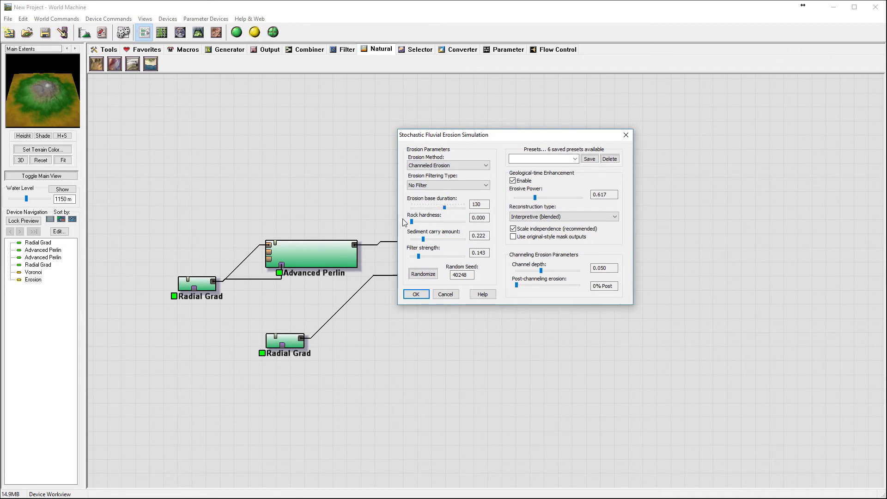
click(412, 222)
drag(414, 225, 417, 223)
drag(535, 198, 538, 198)
Apply the erosion settings and check the eroded mountain in 3D from two angles
click(414, 297)
click(199, 33)
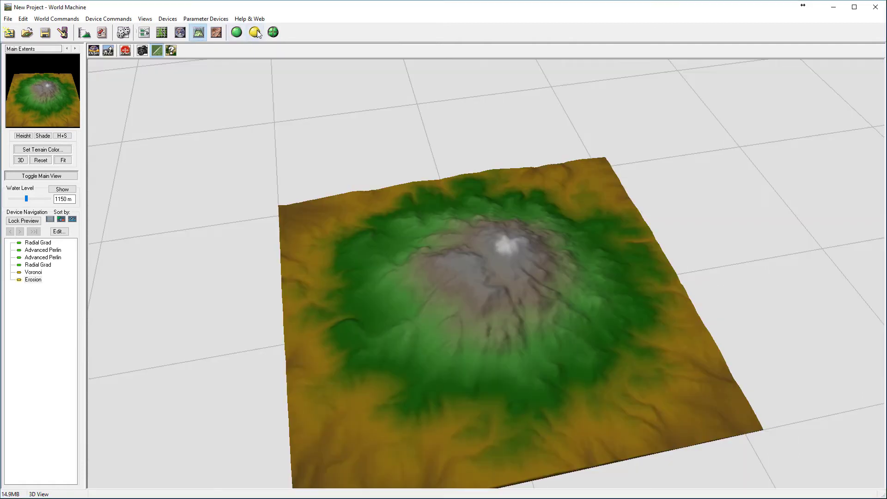
drag(577, 271, 242, 410)
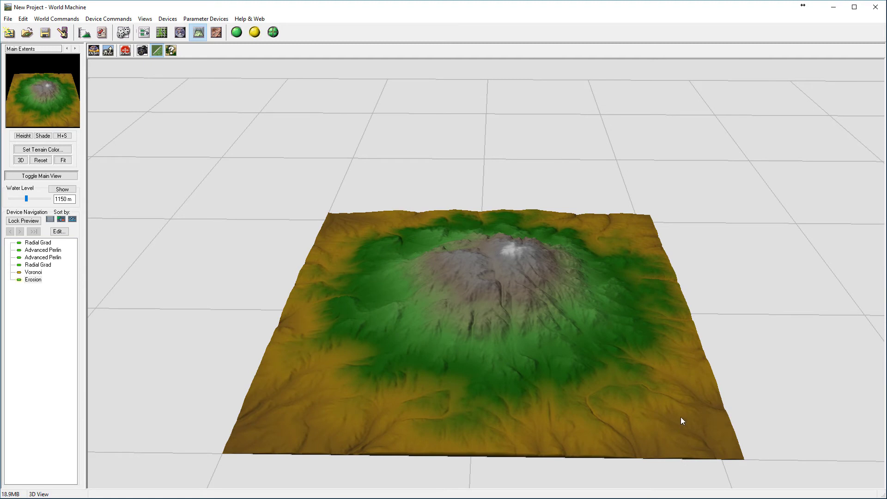
click(144, 32)
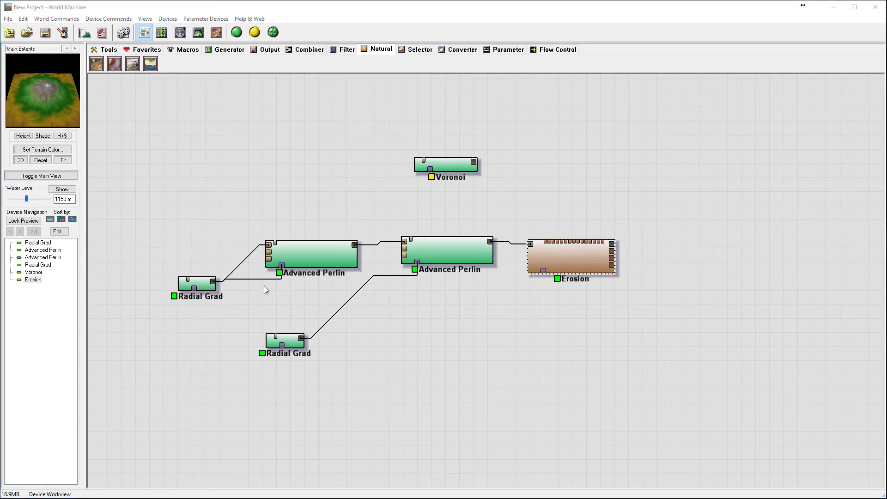
click(197, 33)
drag(465, 293, 521, 286)
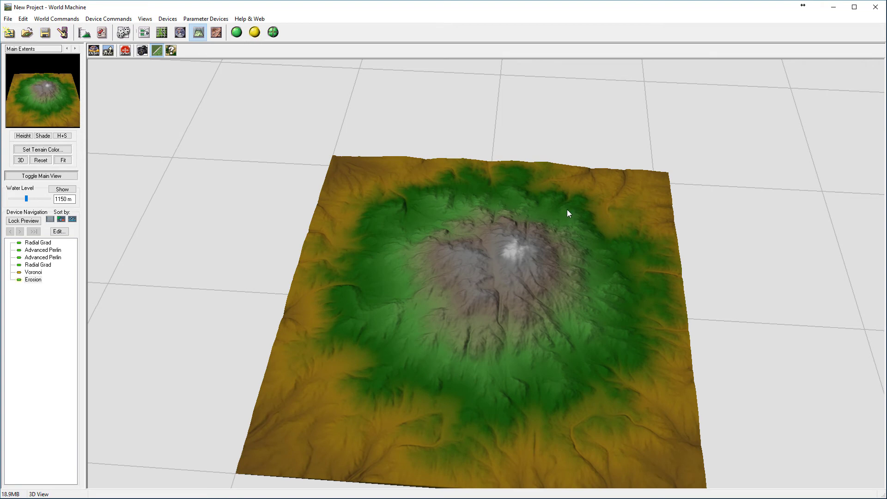
click(144, 33)
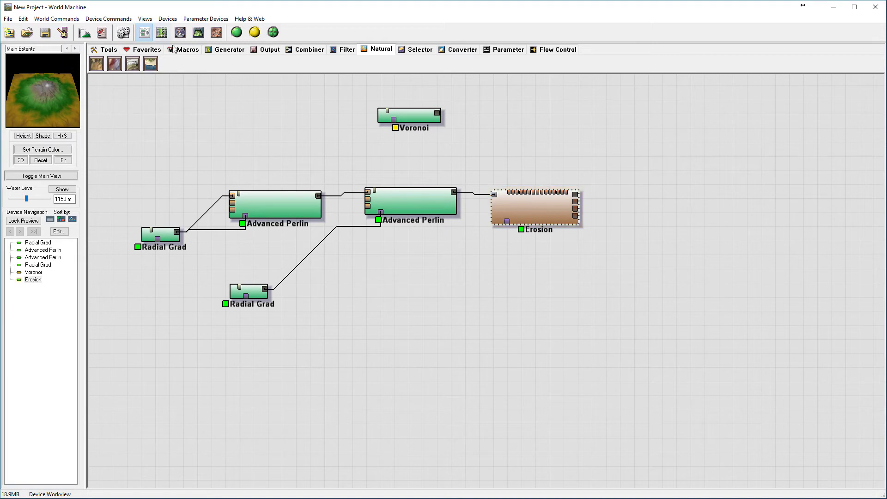
Add a third Radial Grad below the graph with radius about 17 km
click(229, 49)
click(186, 63)
click(365, 339)
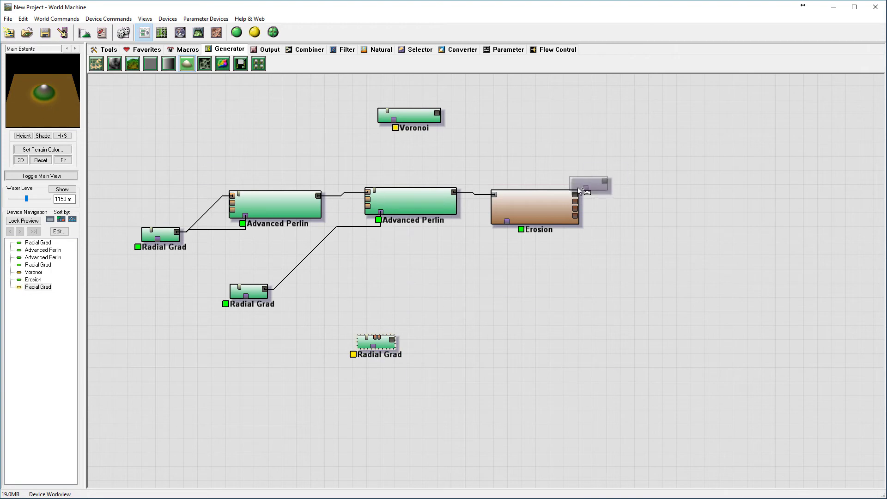
click(554, 209)
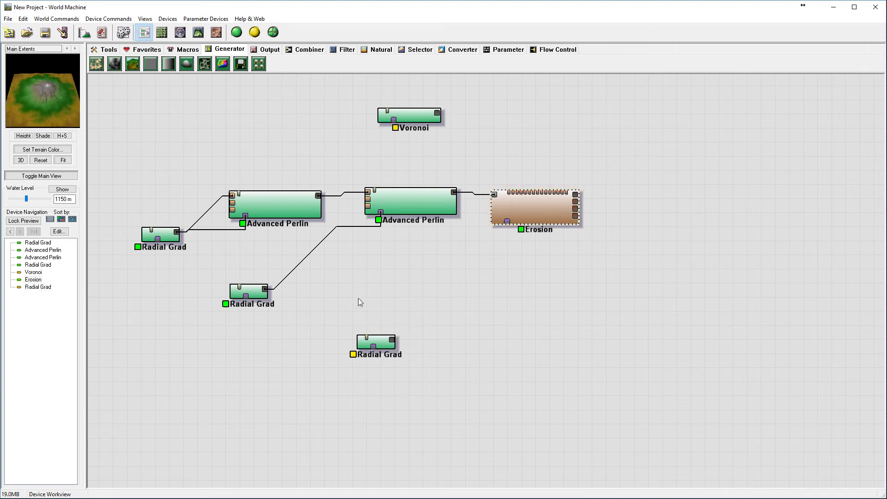
click(378, 346)
double_click(379, 343)
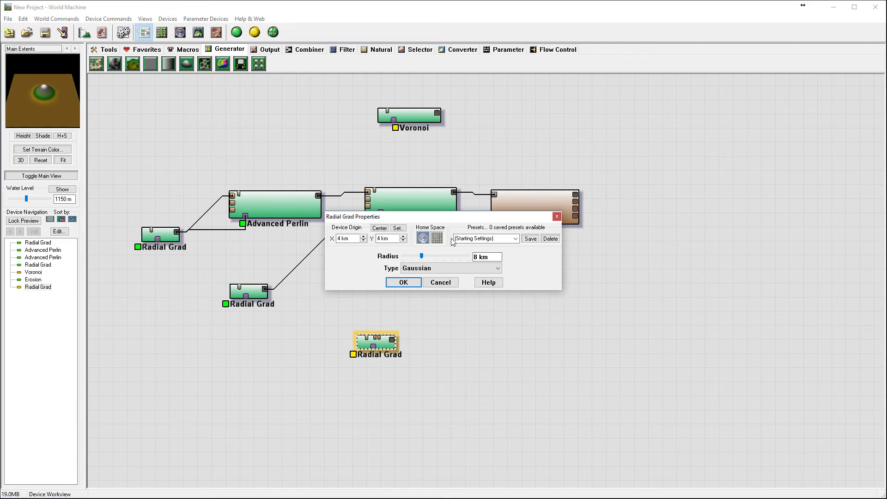
drag(423, 257, 429, 255)
click(403, 282)
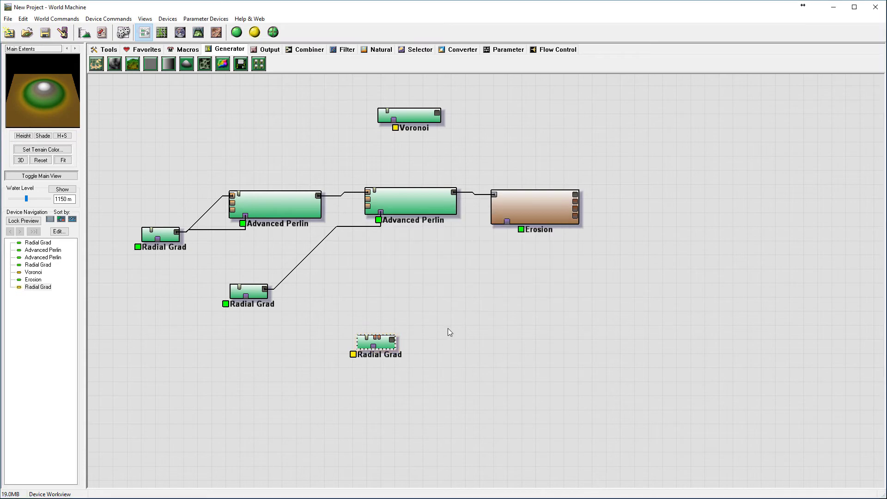
Add an Inverter device fed by the bottom Radial Grad
click(344, 50)
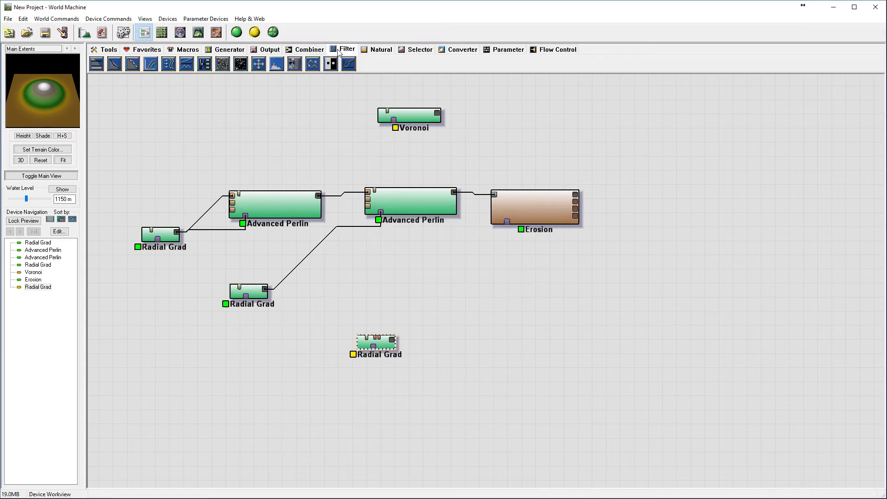
click(331, 63)
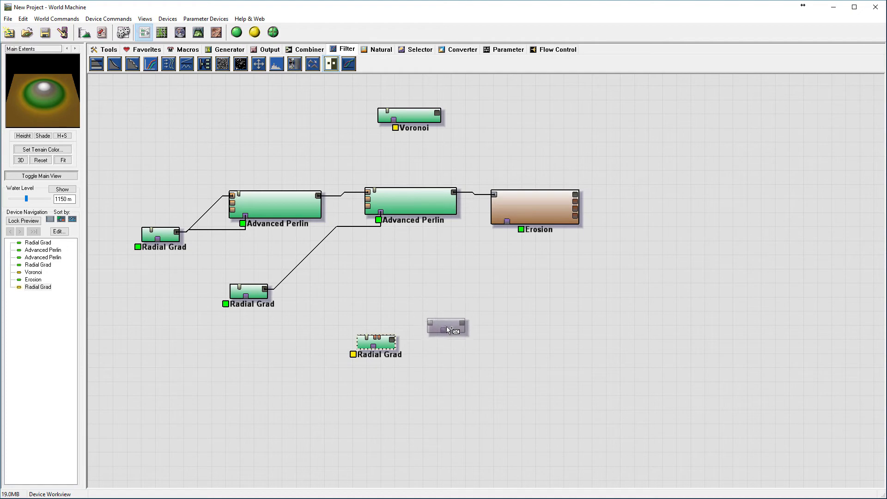
click(452, 325)
drag(416, 337, 391, 339)
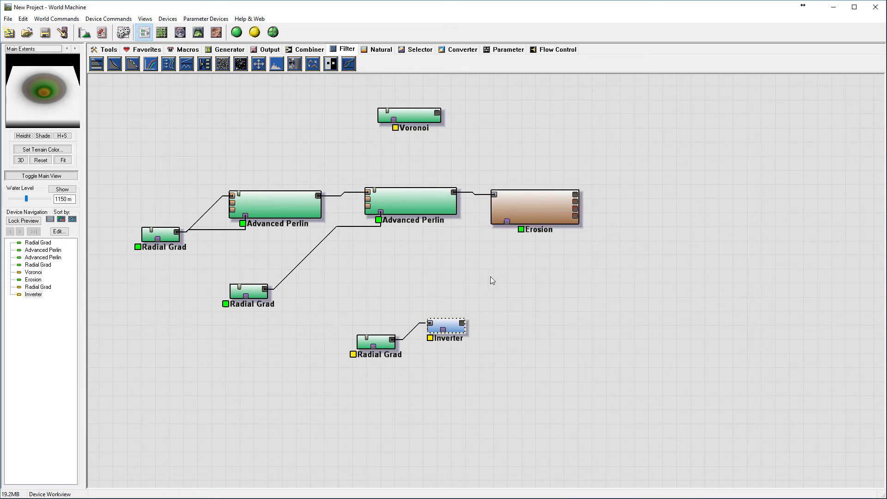
click(419, 200)
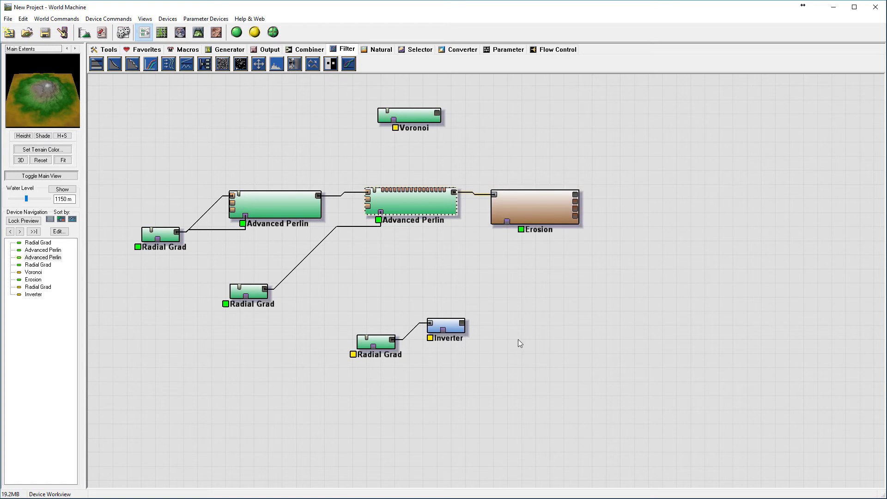
Add a Blur of radius 8 after the Inverter and feed it into Erosion's lower input
click(295, 63)
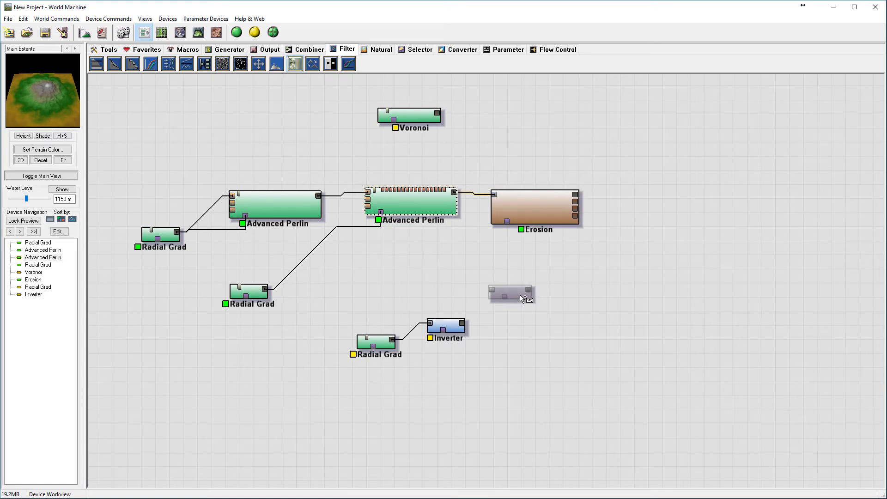
click(509, 300)
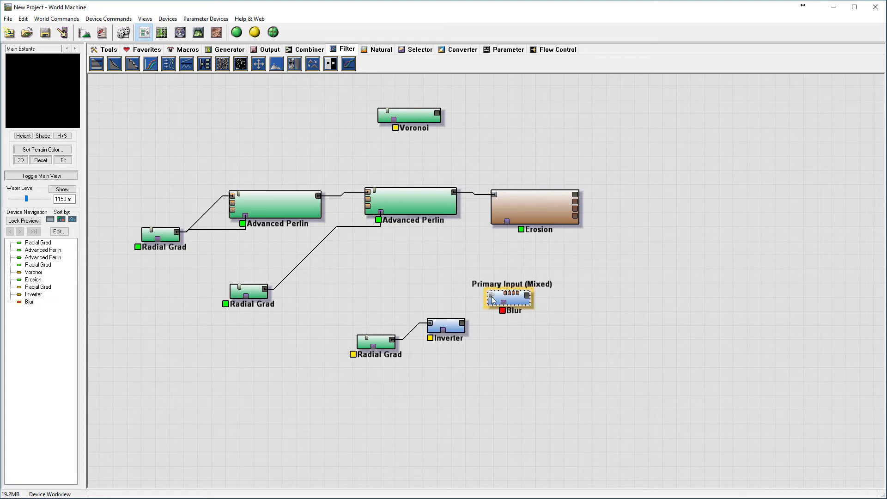
drag(491, 296, 464, 323)
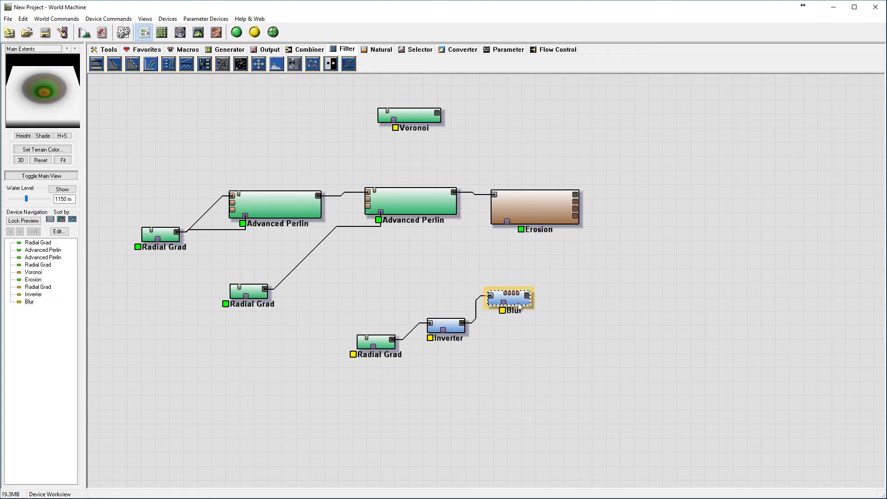
double_click(519, 306)
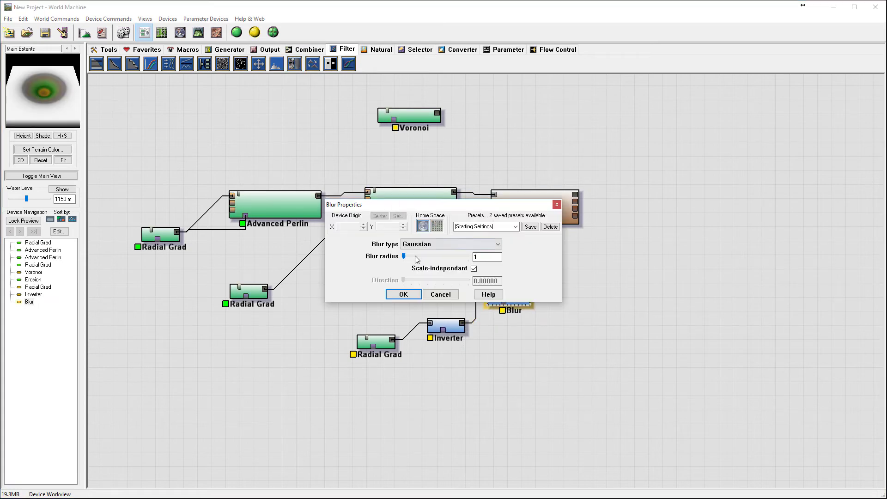
drag(404, 256, 411, 256)
click(403, 294)
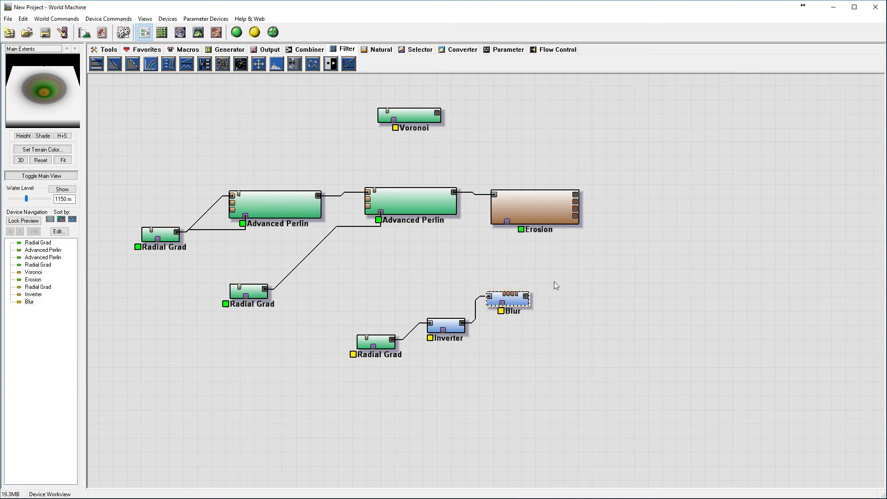
drag(507, 224, 542, 217)
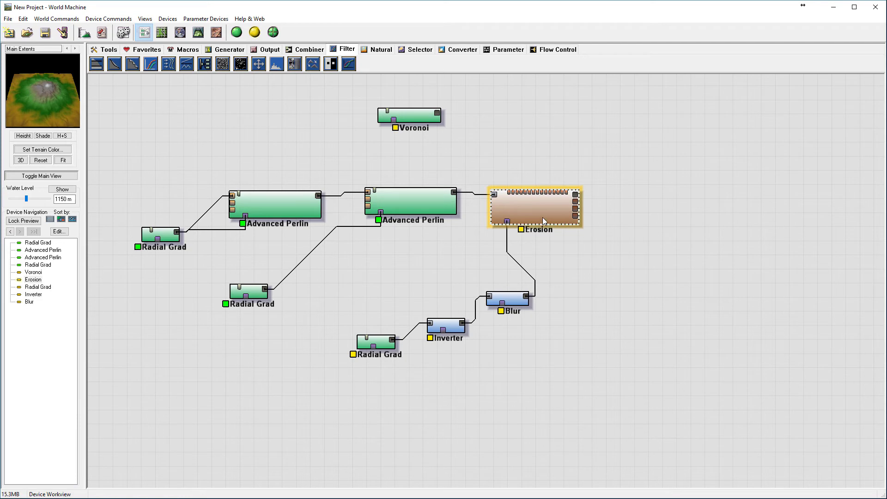
Run a Normal Build and orbit the 3D view to inspect the eroded snowy mountain
click(206, 33)
click(237, 32)
drag(543, 251, 379, 314)
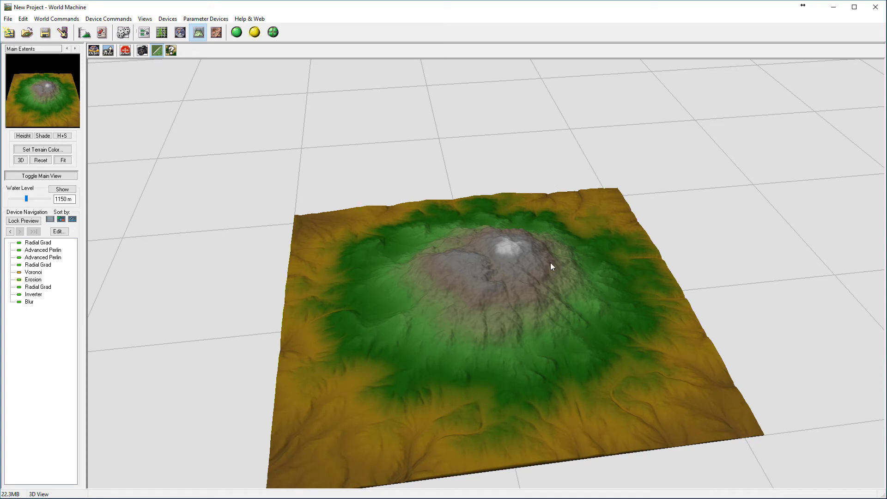
drag(467, 318, 547, 269)
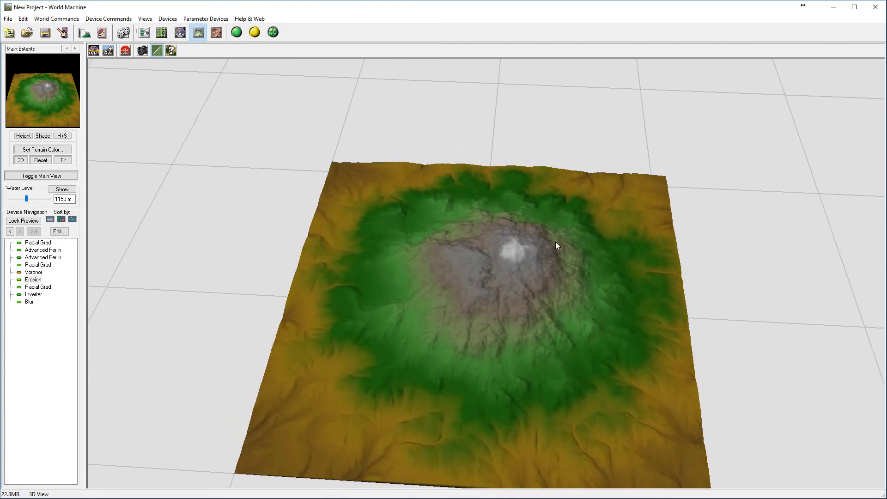
drag(585, 325, 495, 283)
drag(636, 266, 533, 230)
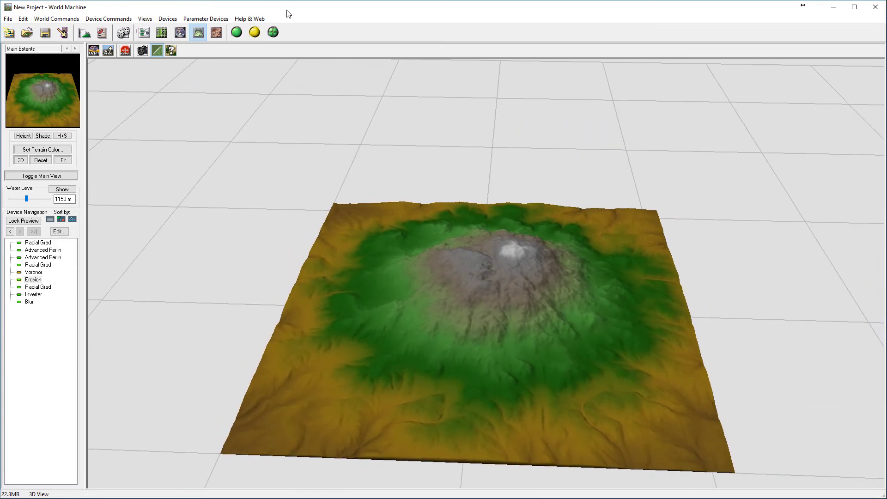
Return to the device graph, clear the selection and pan it down and left
click(144, 32)
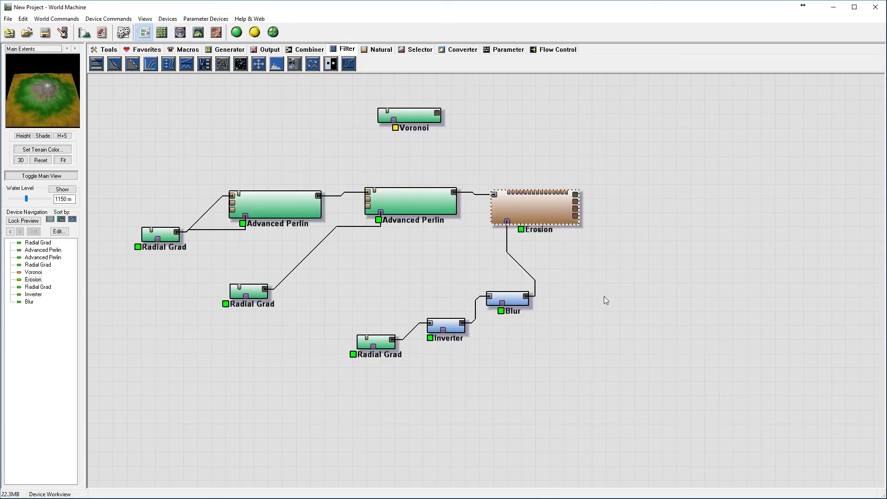
drag(607, 292, 552, 330)
right_drag(610, 271, 570, 263)
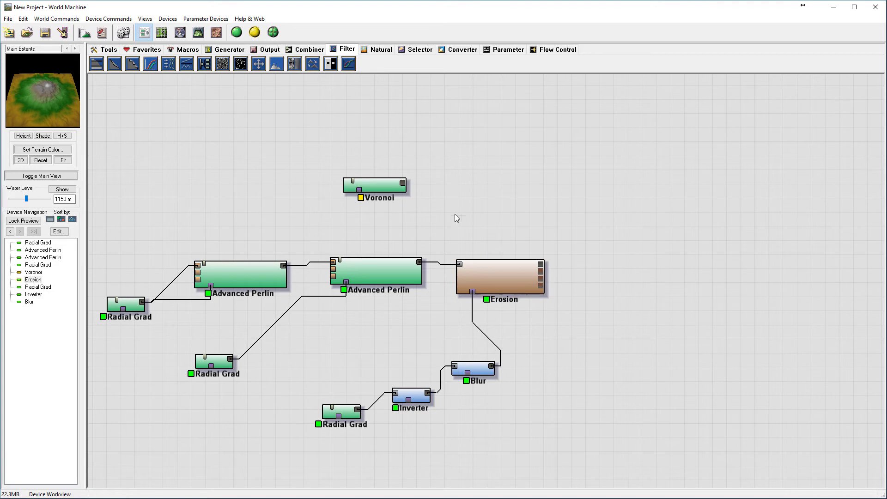
Move the Voronoi device up and right, then wire the Inverter output into its input
drag(372, 188, 398, 178)
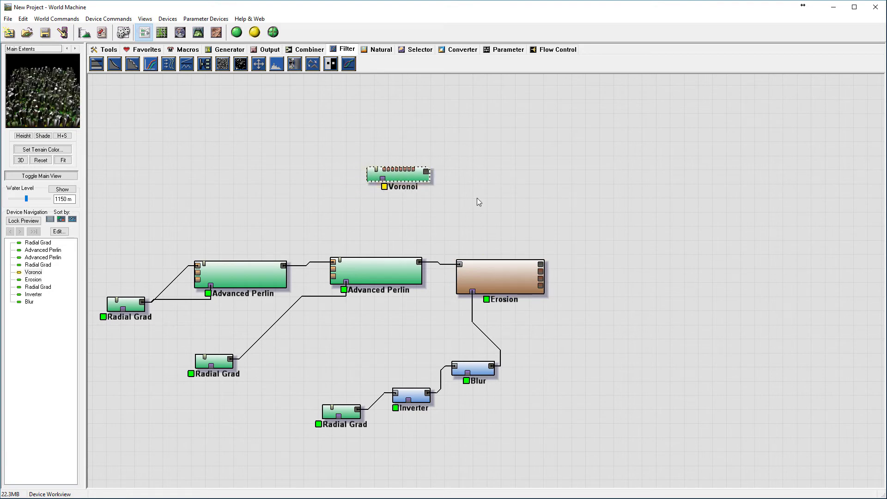
drag(397, 175, 436, 172)
click(413, 397)
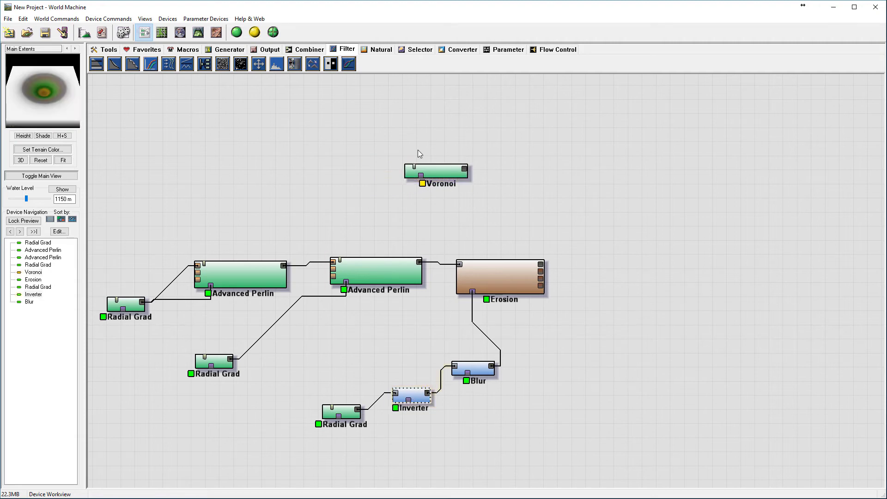
click(444, 172)
drag(427, 392, 421, 183)
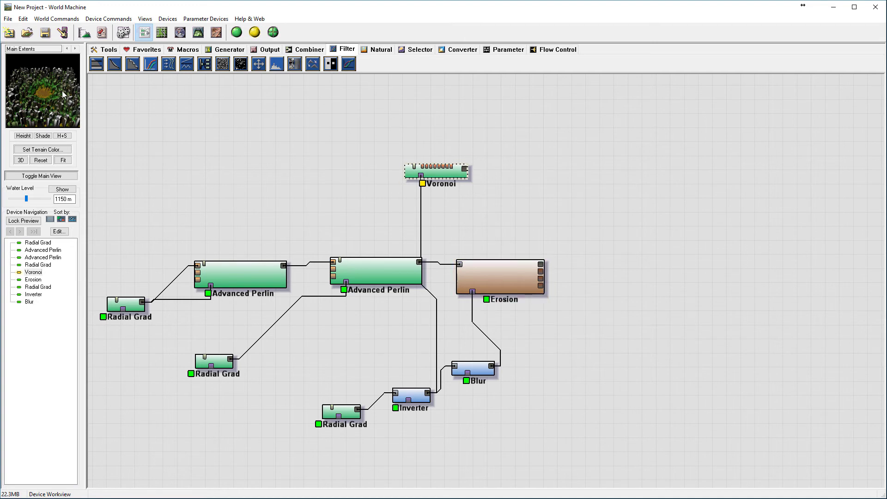
Place an Expander right of the Voronoi and feed the Voronoi output into it
click(311, 65)
click(511, 176)
click(484, 142)
drag(491, 172, 464, 169)
Set the Expander to Hybrid (fast) filtering with distance 21
click(516, 179)
double_click(516, 179)
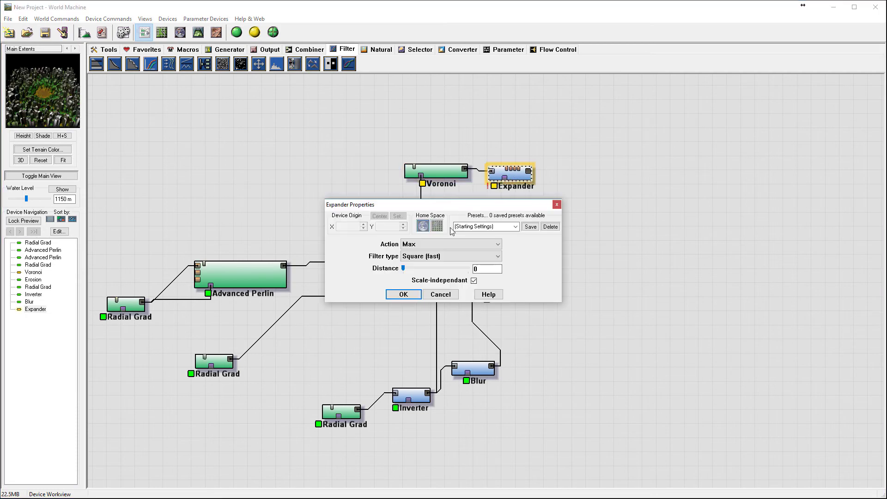
click(426, 257)
click(424, 279)
drag(414, 271, 447, 272)
click(402, 295)
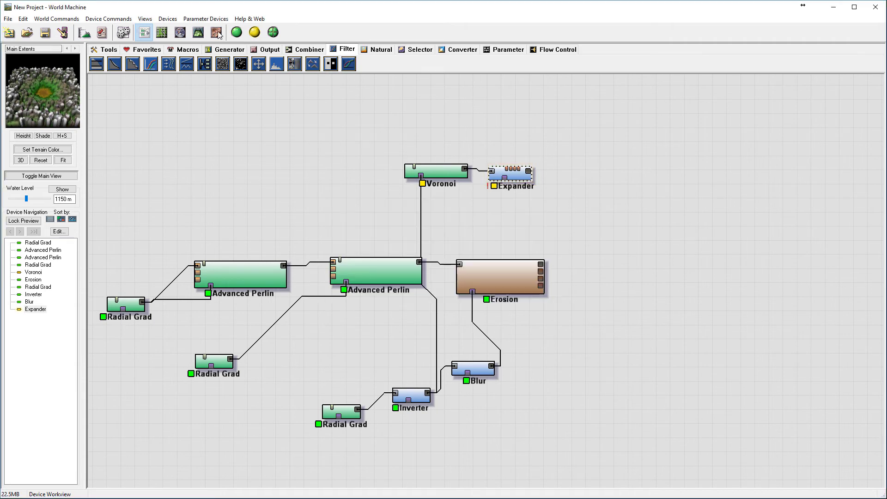
Orbit the 3D view around the boulder field ringing the crater, then return to the graph
click(197, 33)
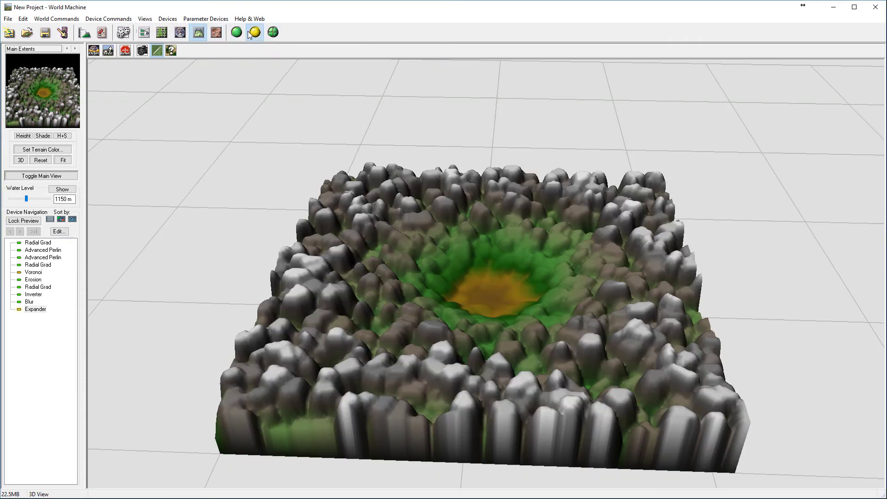
drag(387, 278, 422, 332)
drag(497, 351, 395, 314)
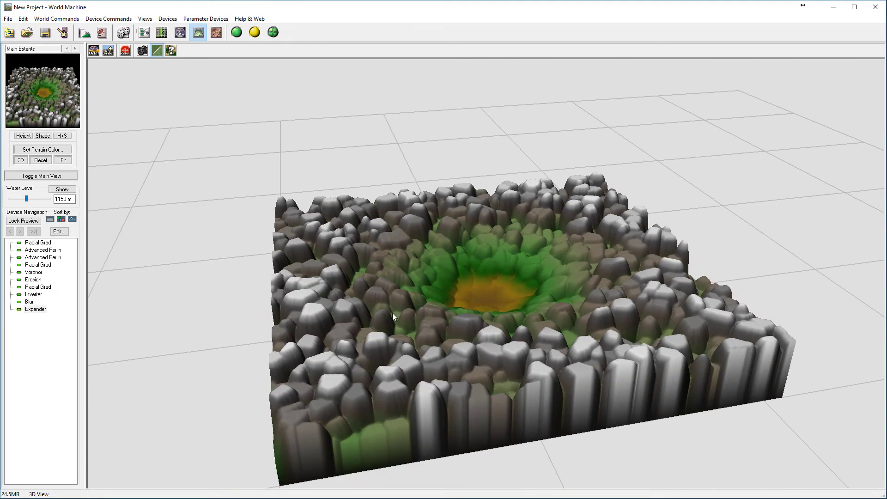
drag(398, 334, 522, 265)
click(144, 32)
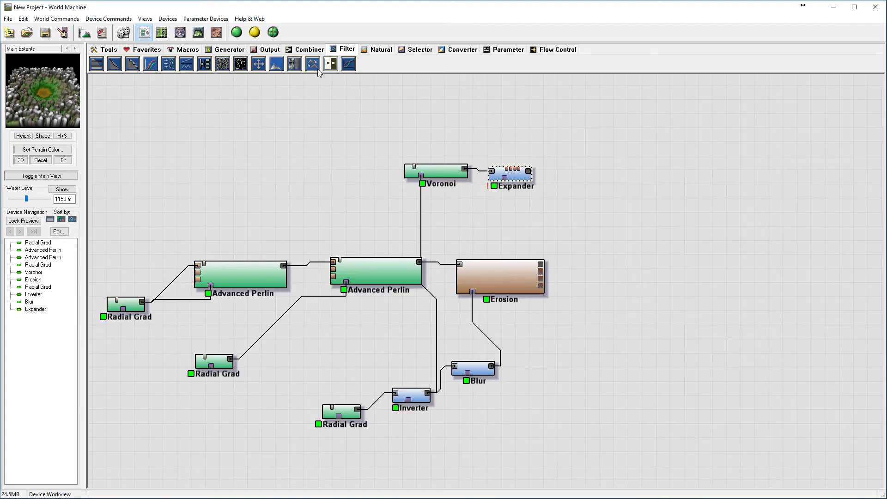
Add a Clamp fed by the Expander and lower its upper clamp height
drag(101, 63, 568, 130)
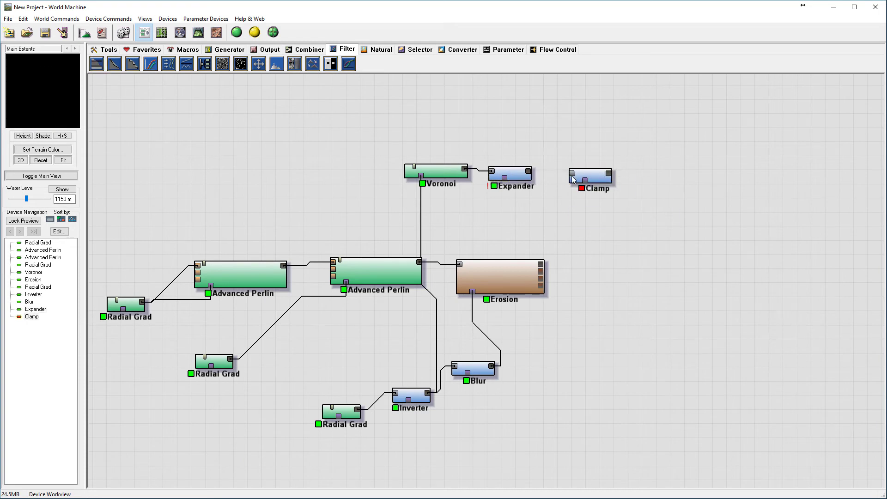
drag(572, 174, 528, 171)
double_click(599, 184)
drag(425, 226, 429, 259)
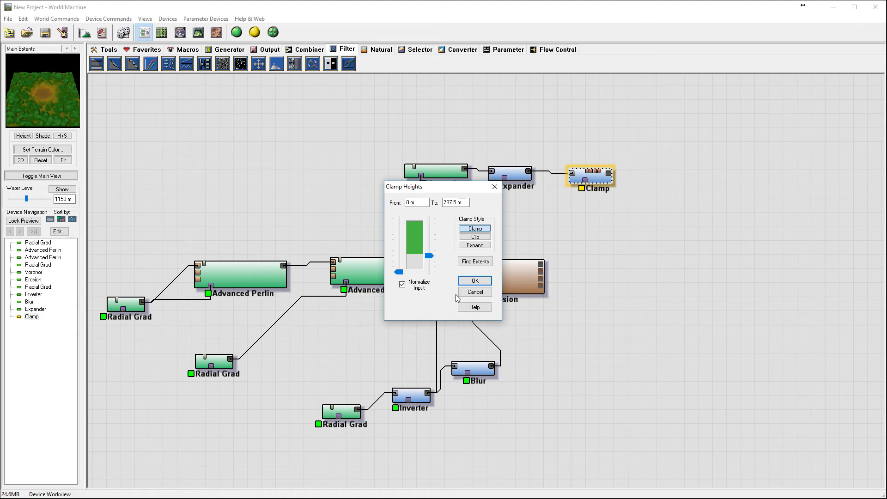
click(473, 281)
Orbit the clamped boulder terrain in 3D, then return to the node graph
click(198, 33)
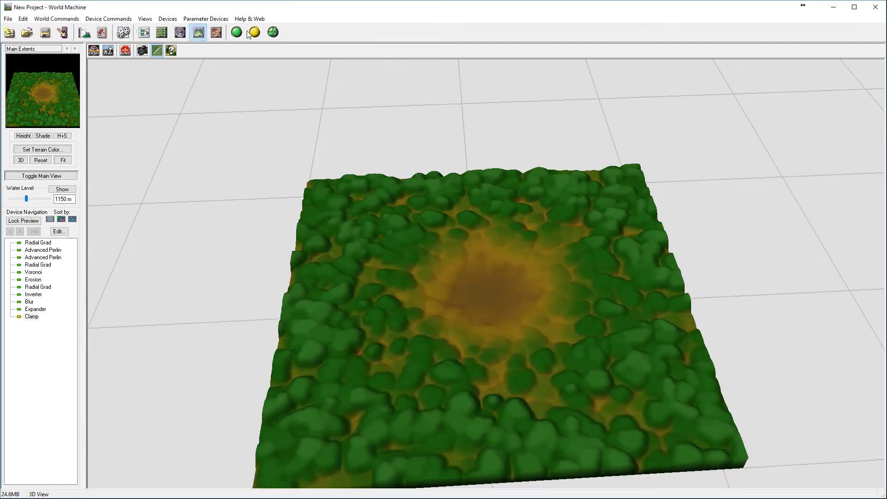
drag(428, 289, 563, 338)
drag(583, 397, 550, 266)
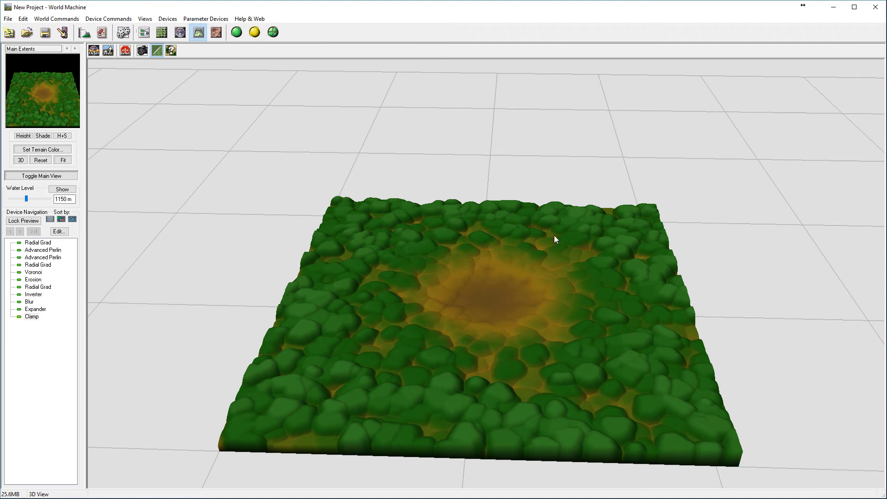
click(144, 32)
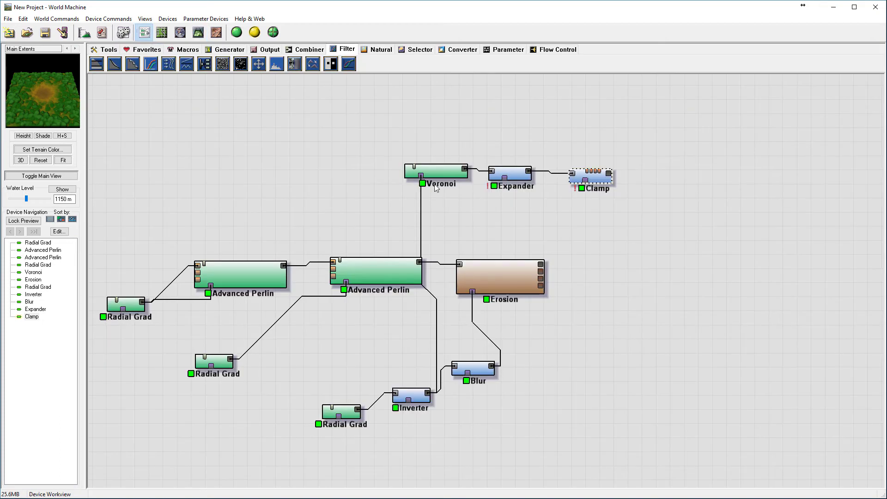
Arrange Voronoi, Expander and Clamp in a row above Erosion and pan the graph left
drag(442, 165, 466, 155)
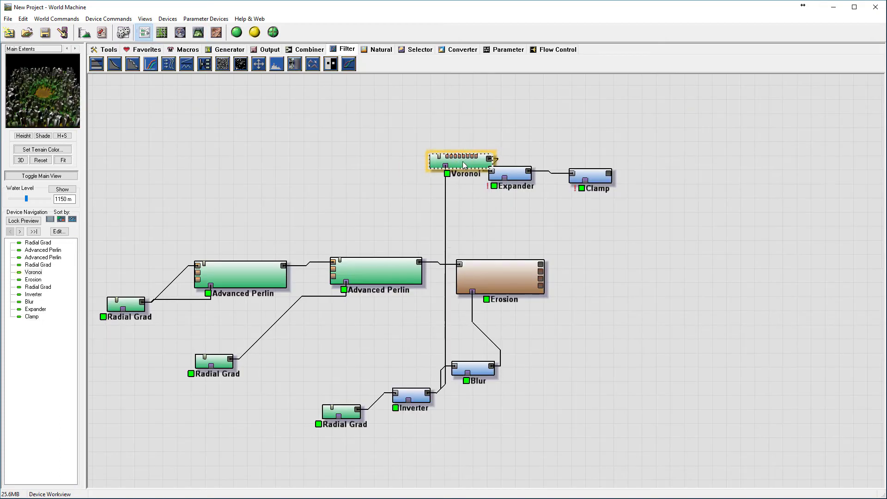
drag(517, 176, 545, 150)
drag(598, 173, 637, 147)
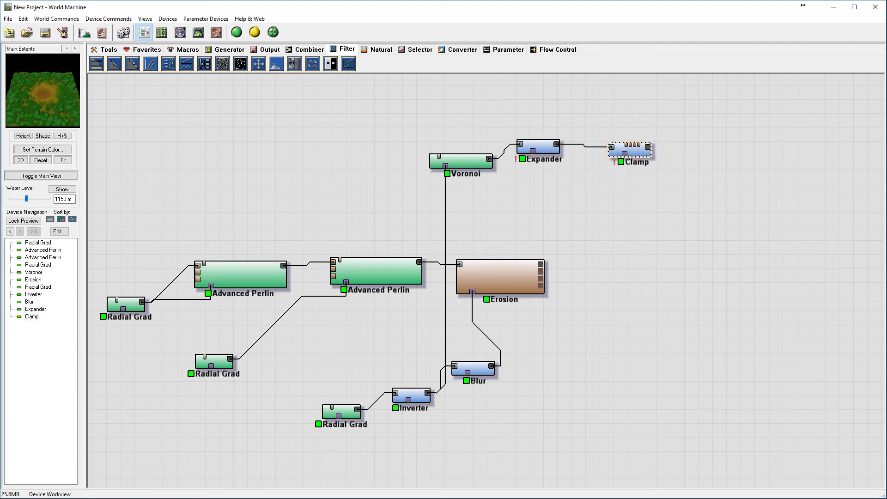
drag(496, 268, 519, 265)
right_drag(602, 258, 526, 259)
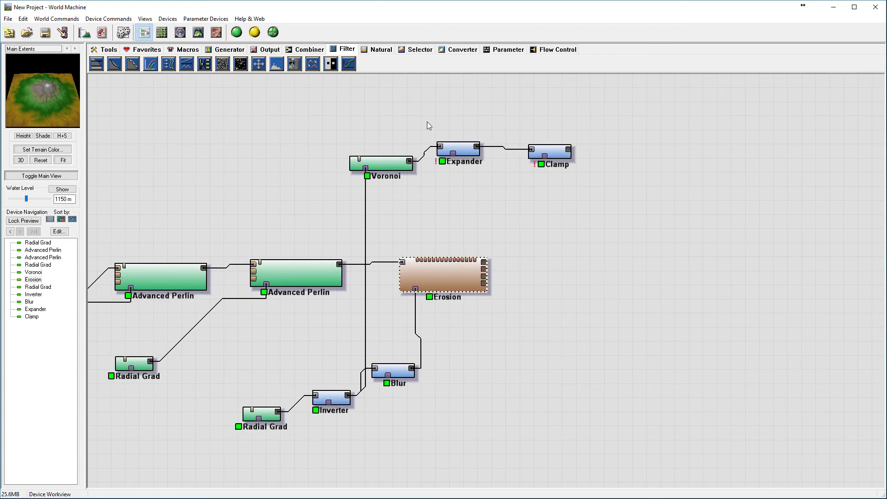
Place a Combiner with Erosion as primary input and Clamp as second input
click(308, 49)
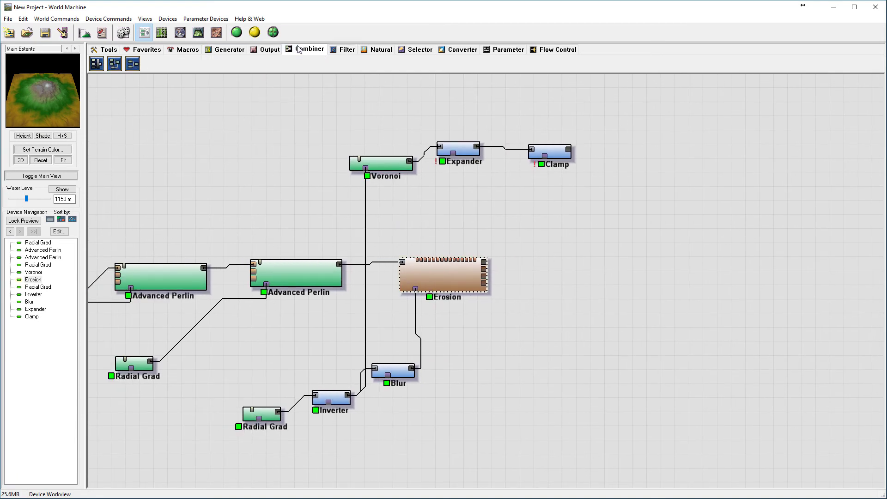
click(133, 64)
click(638, 196)
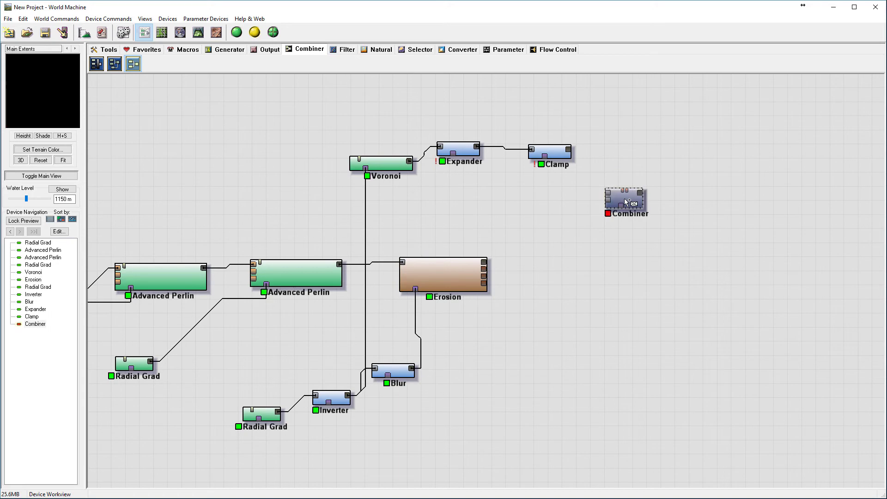
click(569, 152)
drag(571, 152, 608, 200)
drag(484, 262, 609, 196)
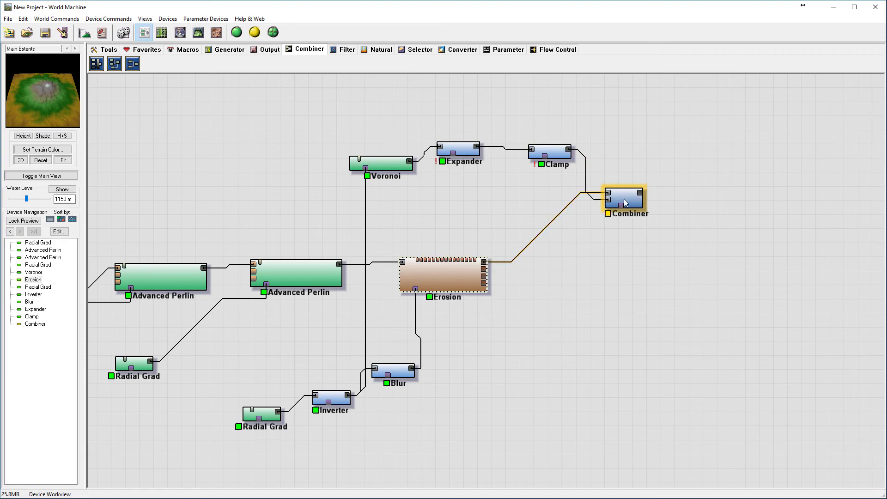
Set the Combiner method to Add with strength 0.84375
double_click(625, 201)
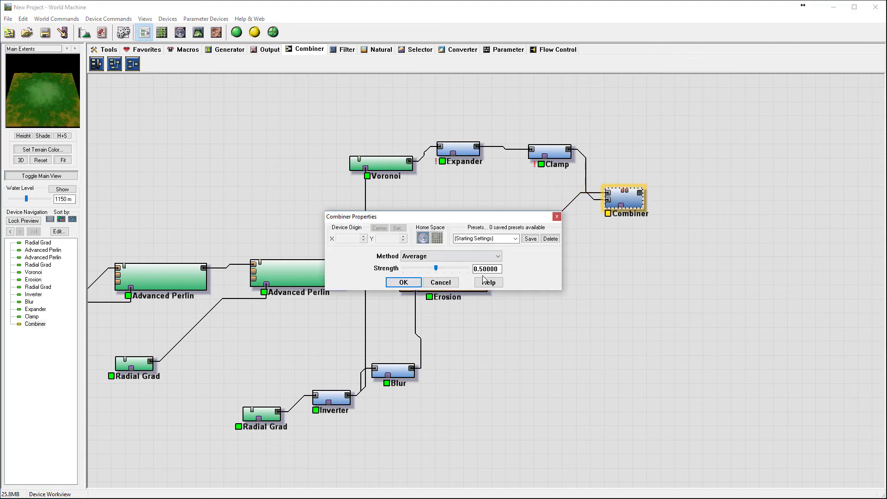
click(442, 257)
click(451, 273)
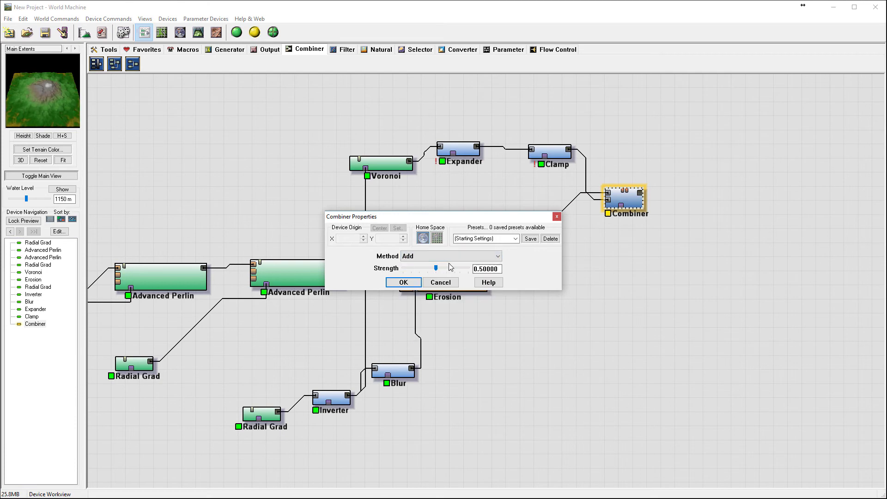
drag(438, 272, 454, 271)
click(407, 283)
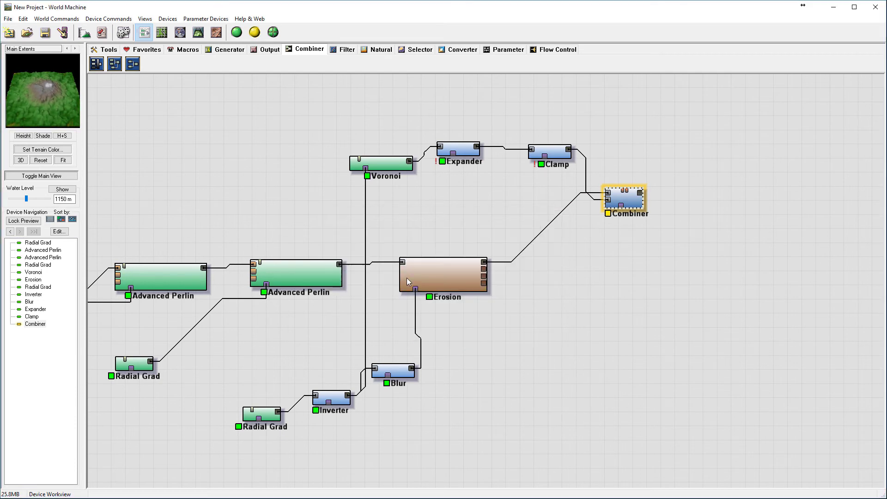
Orbit the combined mountain in 3D from several angles, then return to the node graph
click(198, 33)
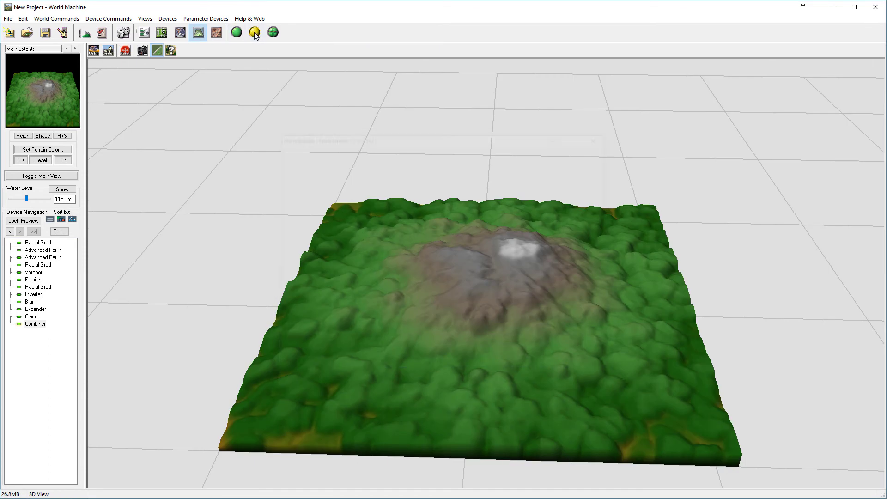
drag(398, 265, 530, 343)
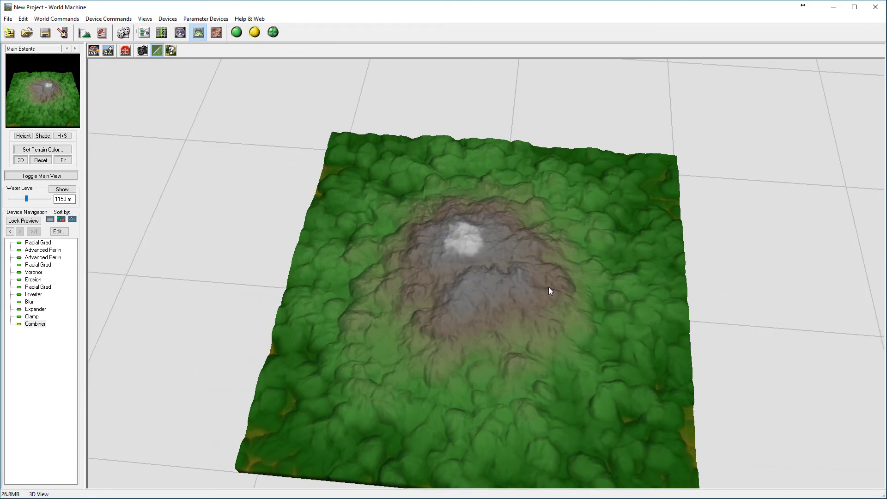
drag(613, 329, 469, 278)
drag(536, 313, 686, 474)
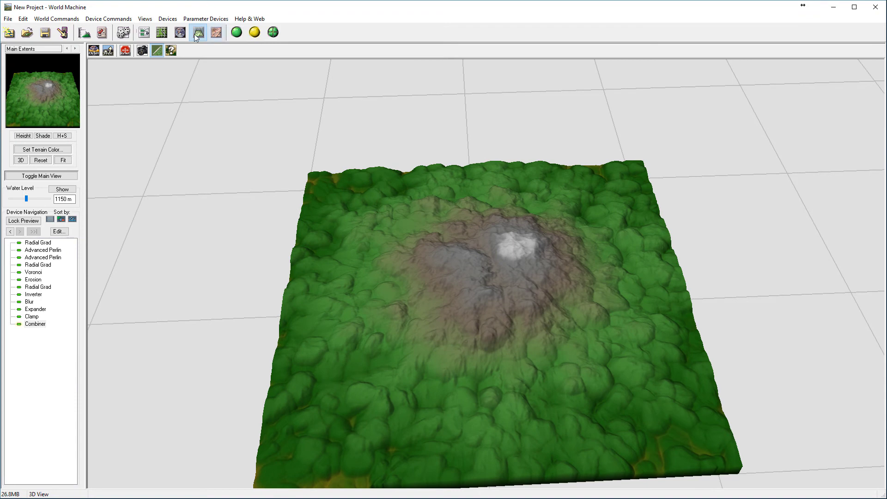
click(144, 32)
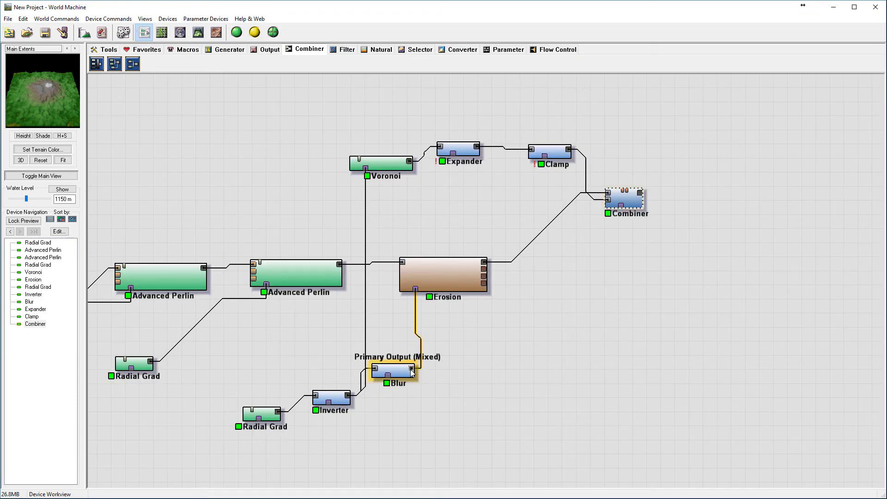
Wire the Inverter output into the Combiner's Mask Input and inspect the masked terrain in 3D
click(350, 399)
drag(348, 396, 621, 207)
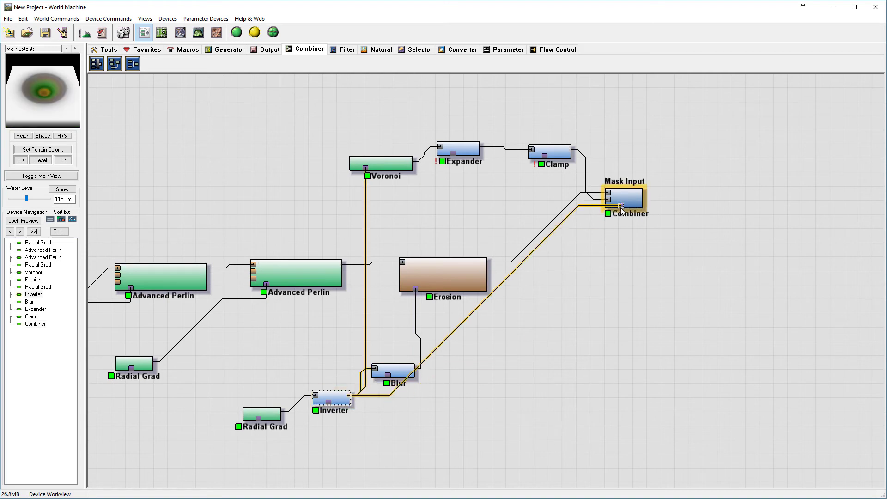
click(621, 211)
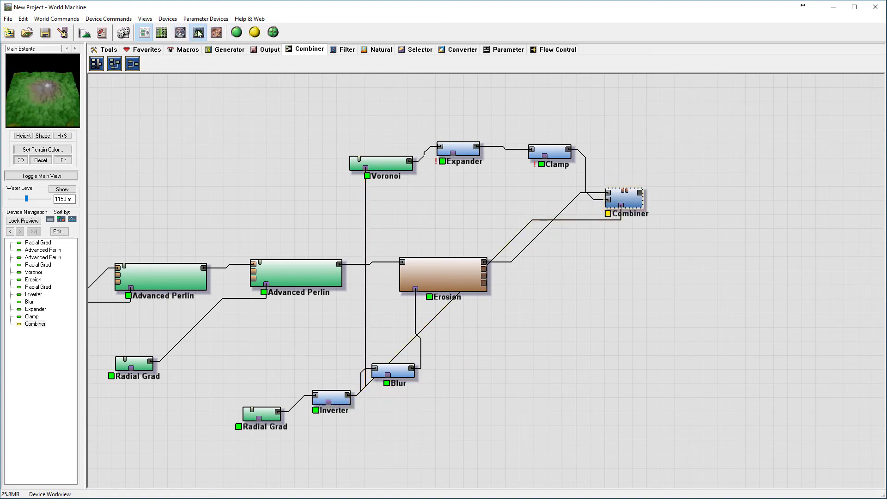
click(198, 32)
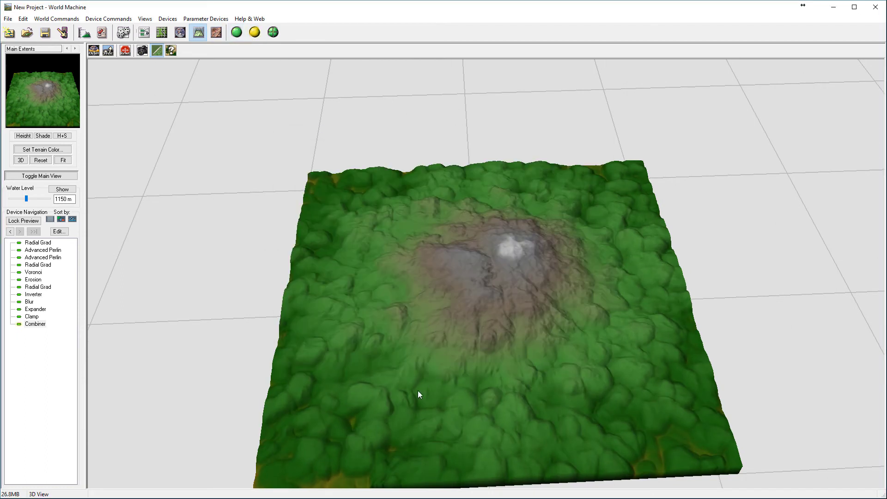
drag(405, 380, 501, 208)
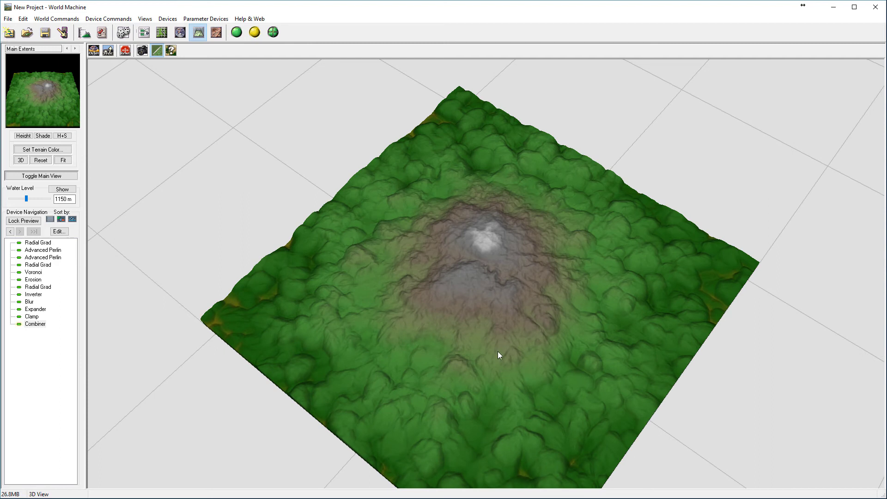
drag(589, 346, 582, 430)
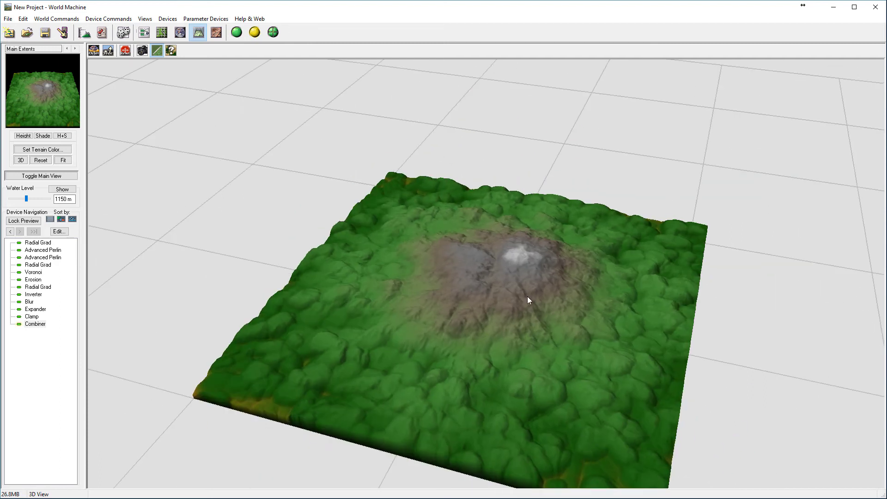
Reposition the Erosion and Blur devices in the node graph
click(144, 31)
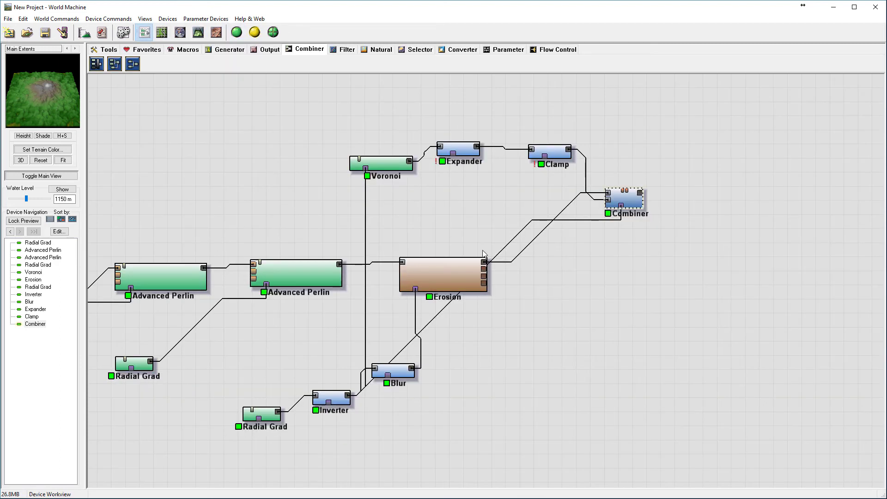
drag(425, 273, 427, 243)
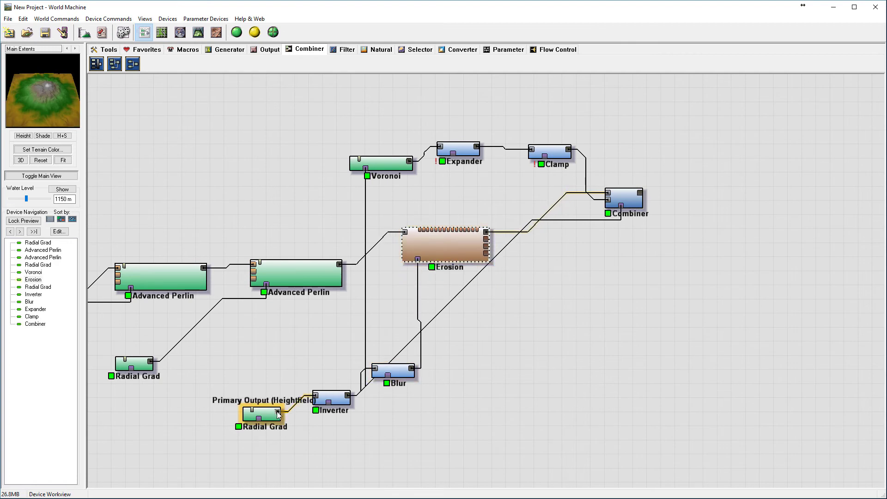
drag(278, 411, 434, 389)
drag(435, 234, 453, 229)
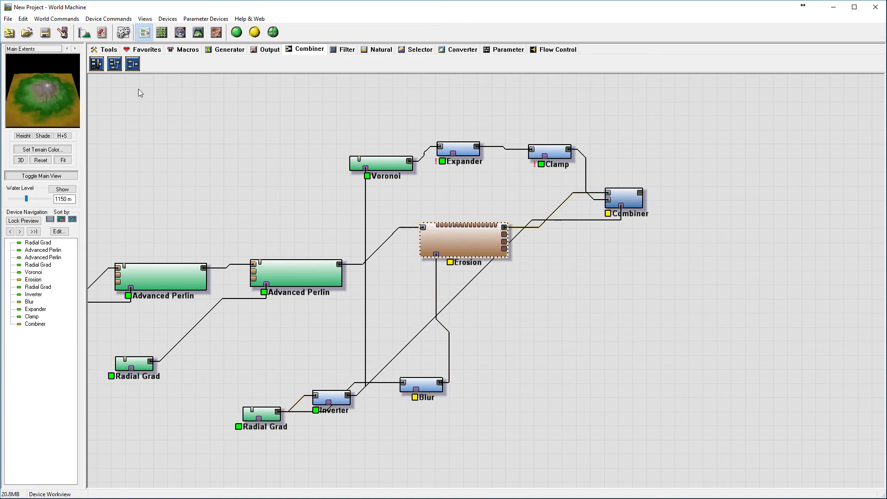
Orbit the rebuilt snowy peak and surrounding plains in the 3D view
click(198, 31)
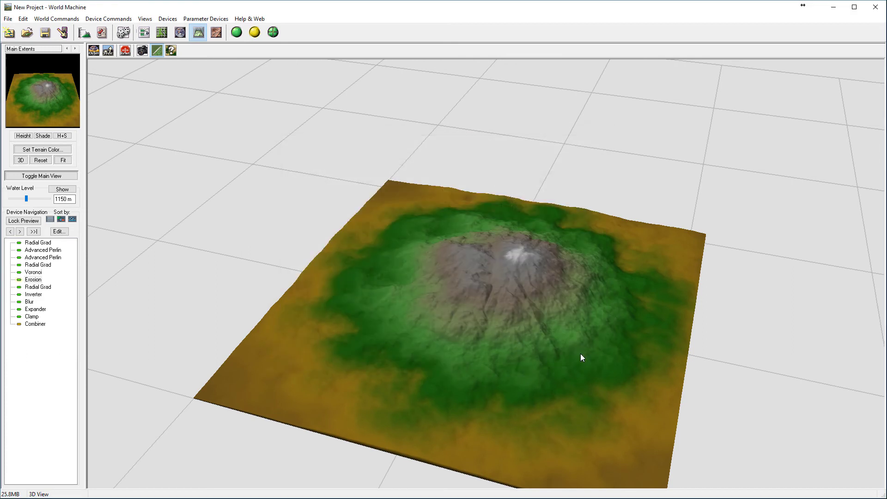
drag(576, 340, 576, 281)
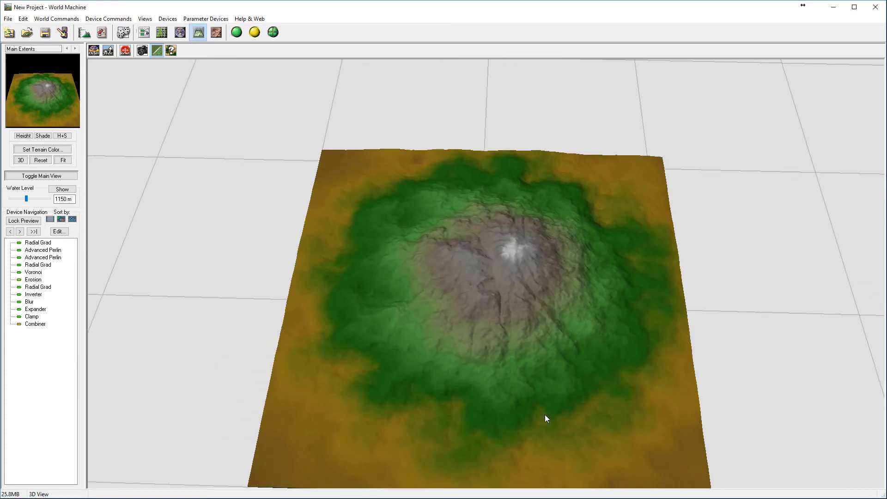
drag(595, 400, 583, 309)
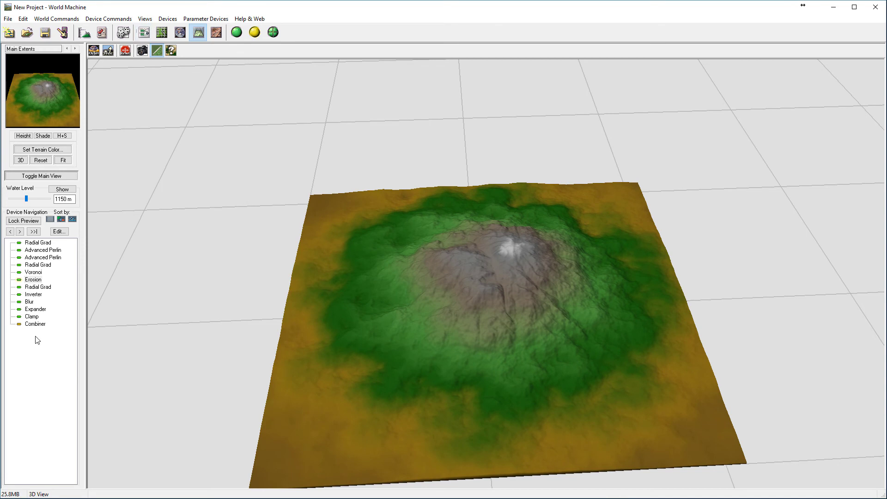
Set Erosion's erosive power to 0.946 and base duration to 140
double_click(33, 280)
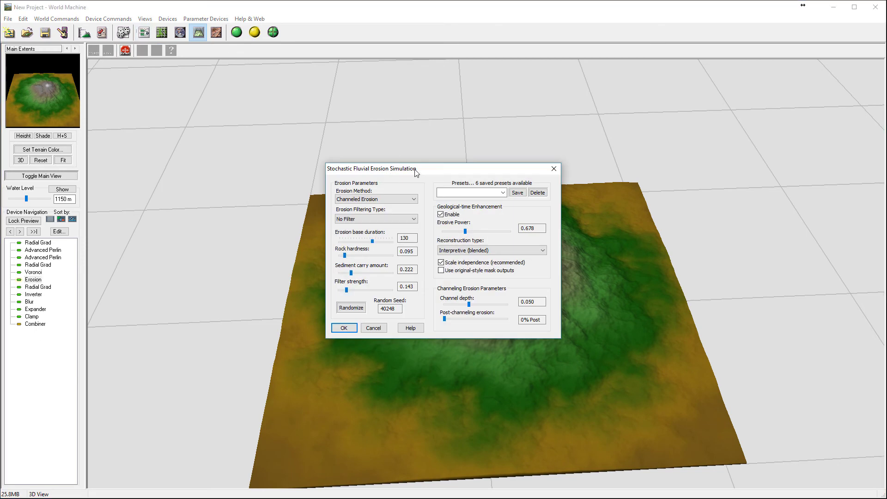
drag(388, 167, 579, 56)
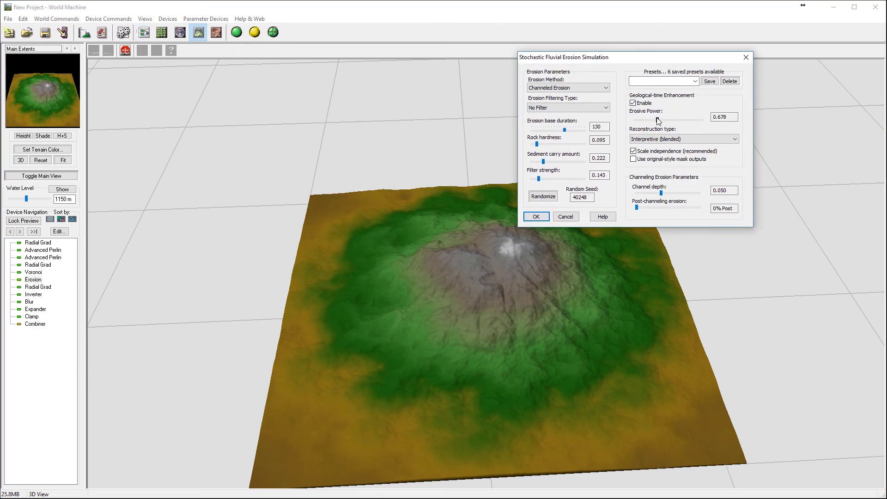
mouse_move(662, 119)
mouse_down()
mouse_move(690, 119)
mouse_move(677, 119)
mouse_up()
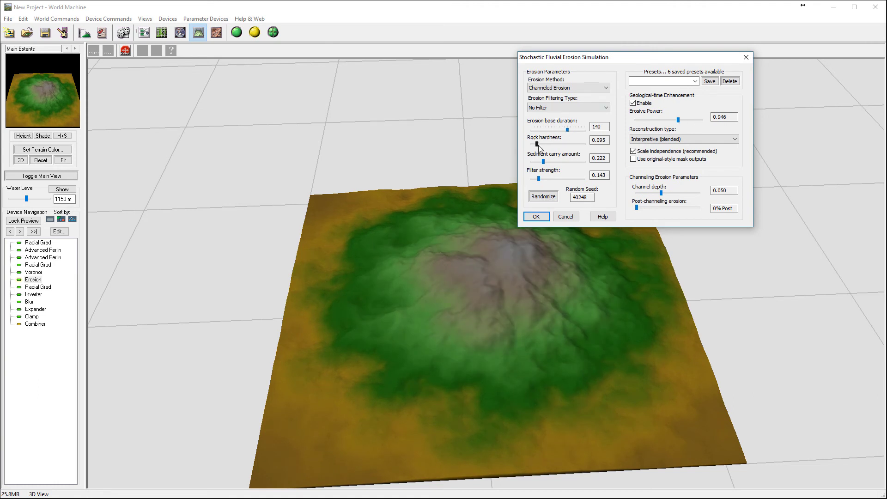
drag(545, 165, 546, 164)
click(536, 216)
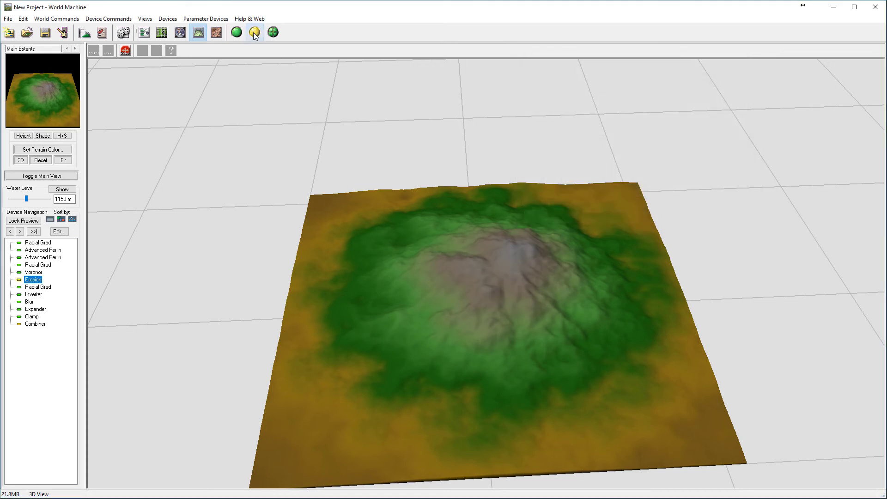
Rebuild and orbit the re-eroded terrain, then return to the graph and nudge Erosion
click(237, 31)
drag(473, 224, 496, 263)
drag(524, 290, 344, 342)
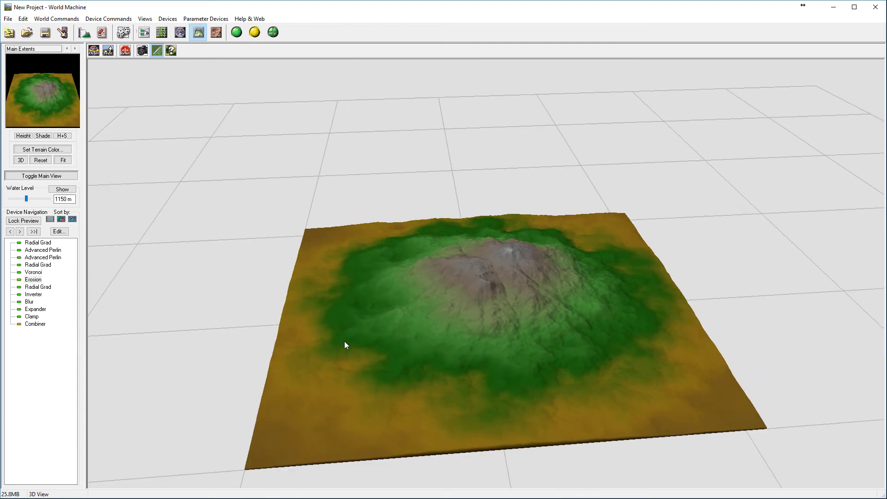
click(144, 32)
mouse_move(464, 246)
mouse_down()
mouse_move(457, 252)
mouse_move(466, 251)
mouse_up()
Shift the first Erosion device left and the Combiner further right to tidy the graph
click(624, 198)
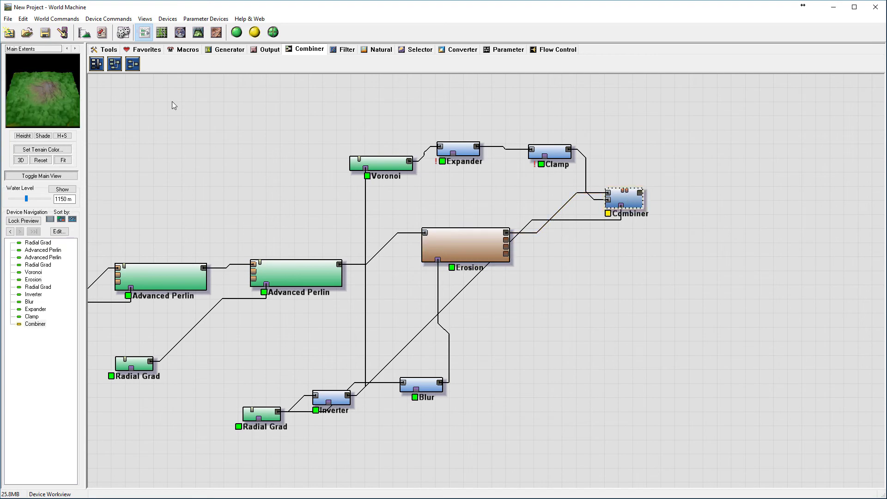
right_drag(632, 254, 552, 256)
click(333, 244)
drag(331, 245, 320, 249)
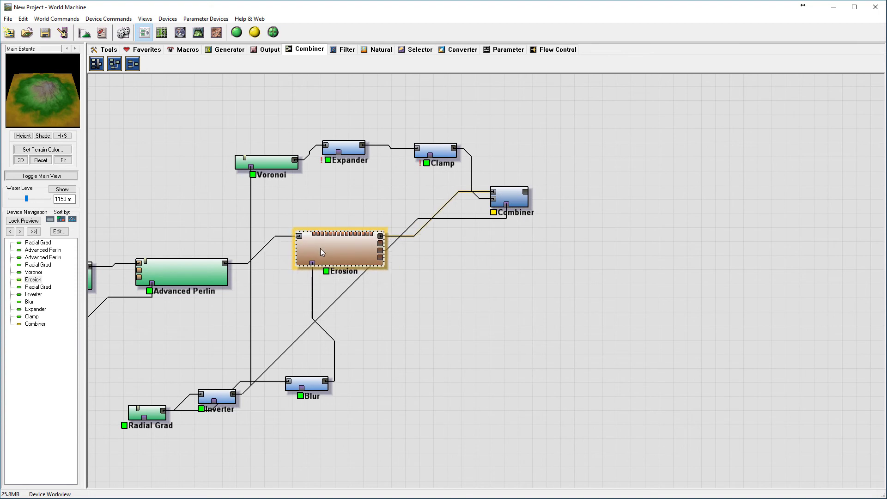
click(186, 270)
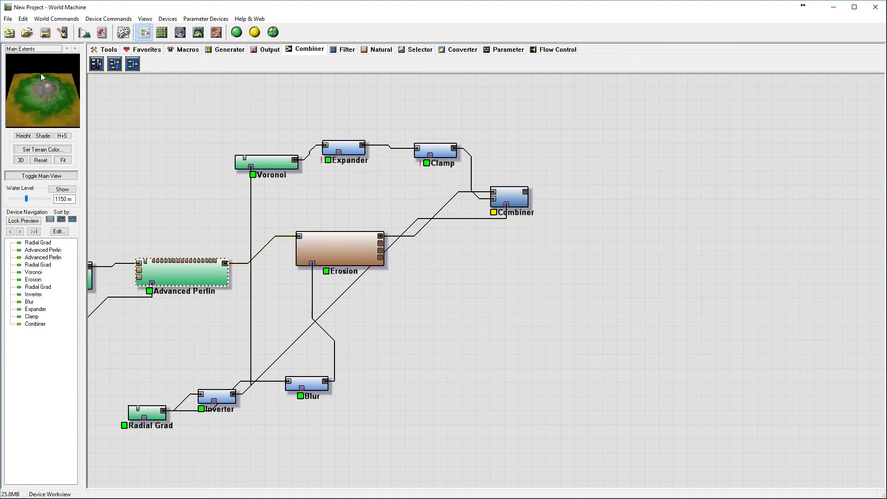
drag(359, 243, 357, 241)
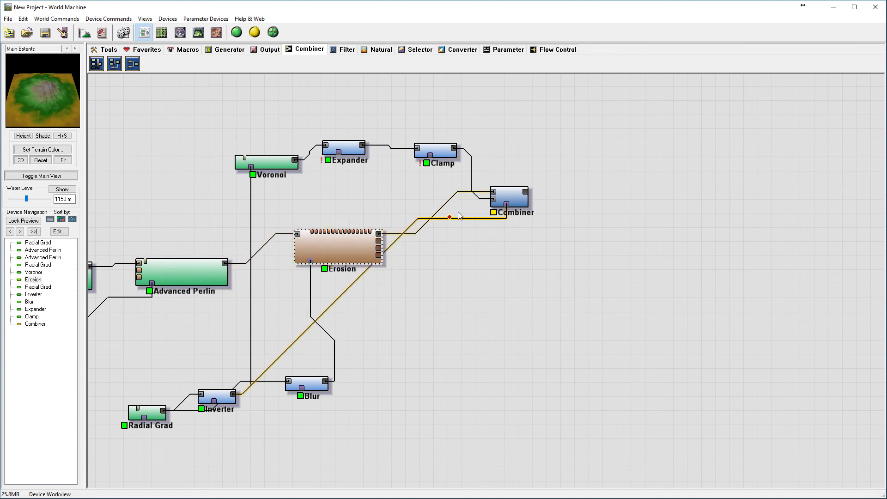
drag(508, 195, 544, 201)
drag(323, 247, 313, 250)
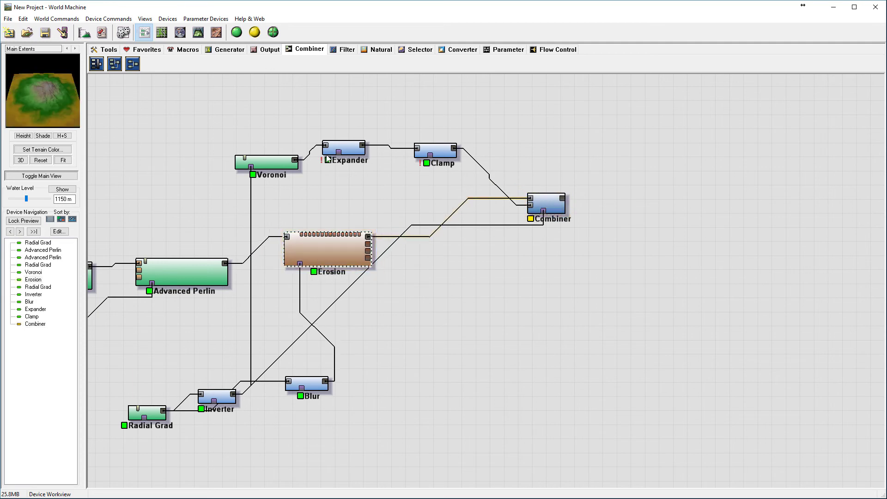
click(342, 50)
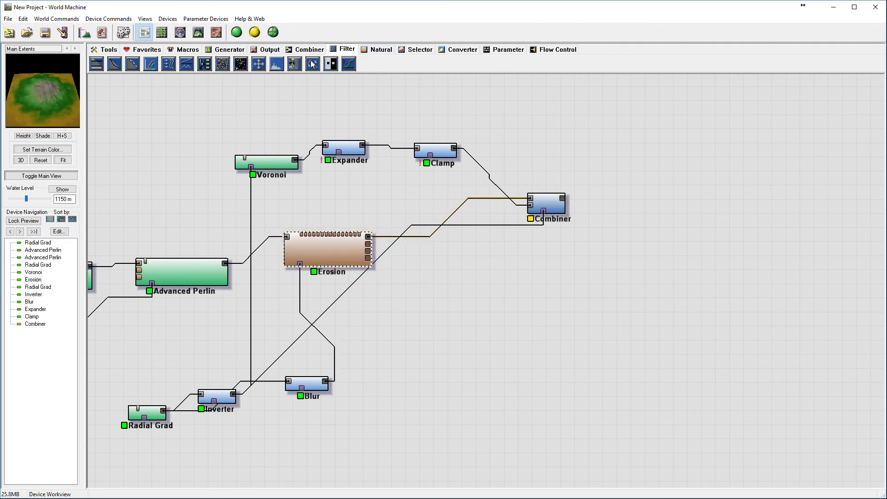
Insert an Equalizer between the first Erosion and the Combiner, lowering equalization to about 0.41
click(276, 65)
click(450, 251)
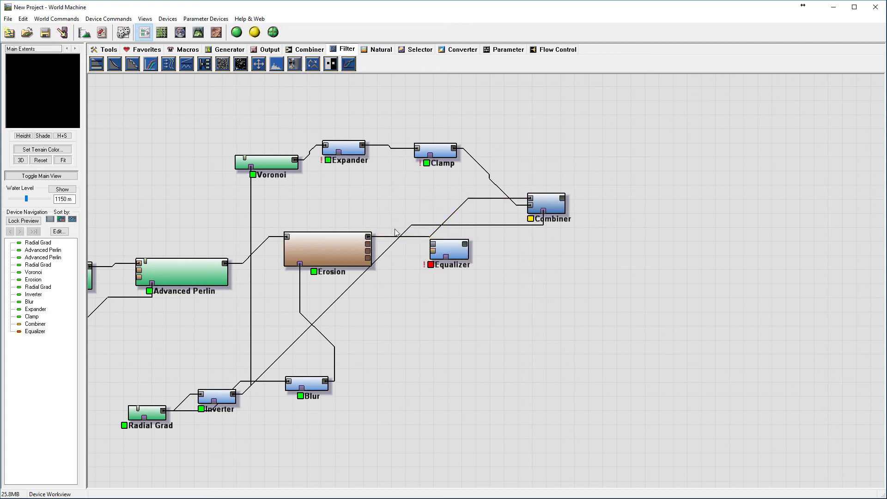
drag(368, 237, 531, 196)
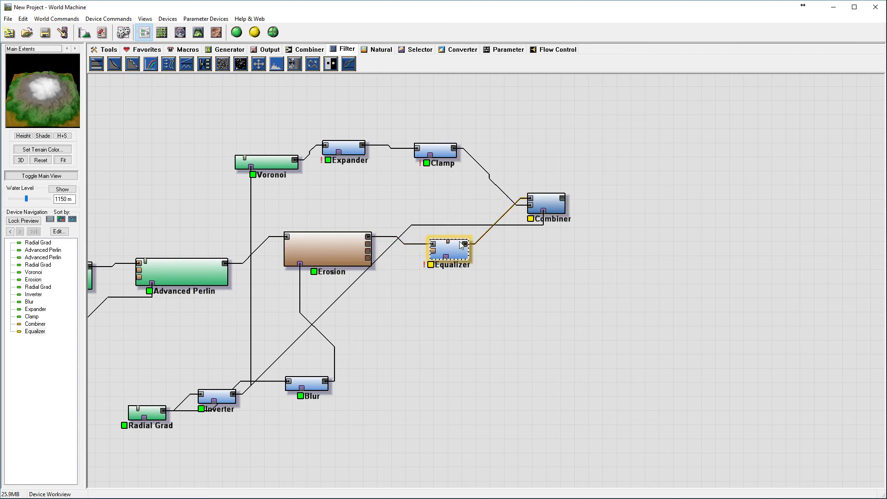
double_click(461, 257)
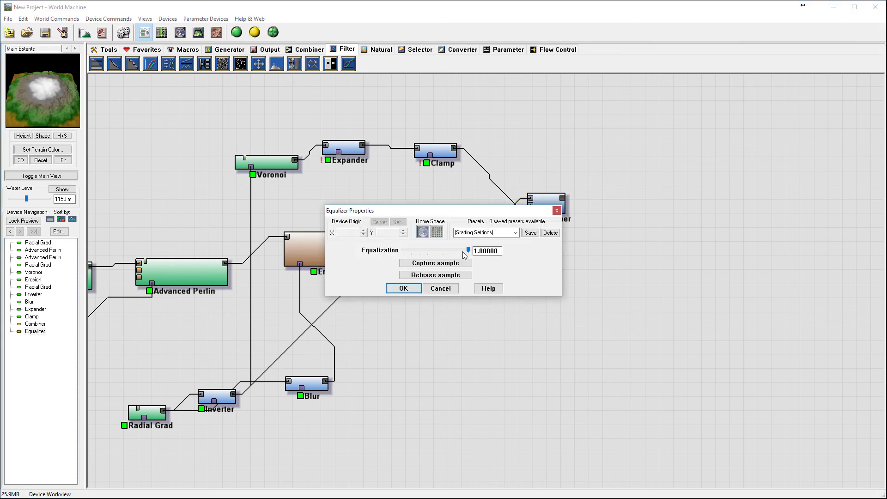
drag(468, 250, 428, 249)
click(404, 288)
click(562, 197)
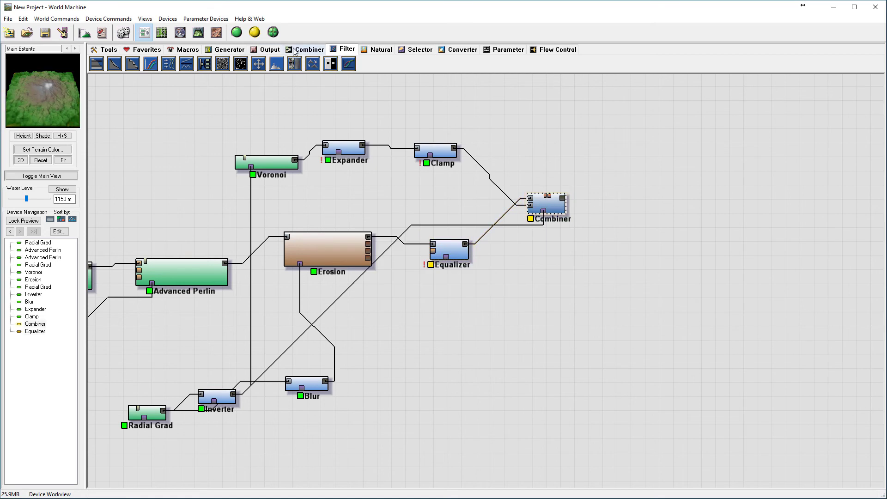
click(377, 51)
Add an Erosion fed by the Combiner, using Channeled Erosion with adjusted Erosive Power
click(97, 64)
click(649, 216)
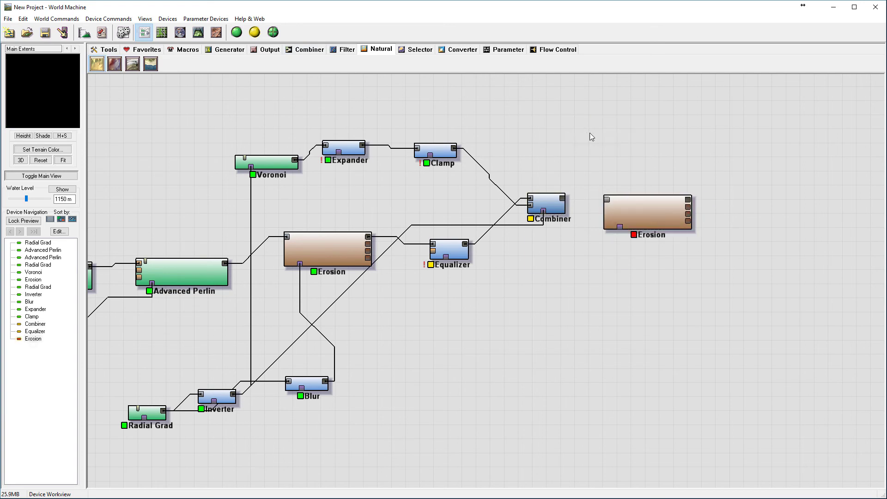
drag(605, 200, 562, 199)
double_click(640, 212)
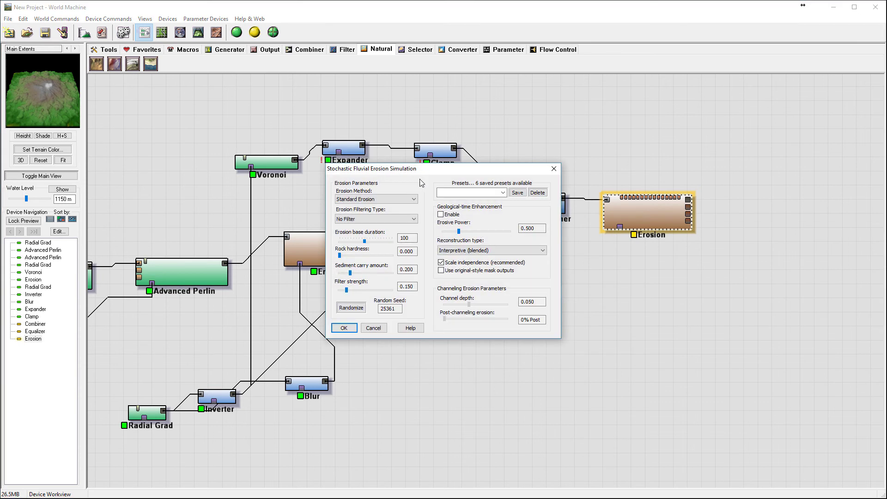
click(381, 199)
click(367, 214)
mouse_move(459, 231)
mouse_down()
mouse_move(484, 232)
mouse_move(459, 232)
mouse_up()
Apply the Channeled Erosion settings, build the terrain, and orbit it in the 3D view
click(344, 328)
click(199, 32)
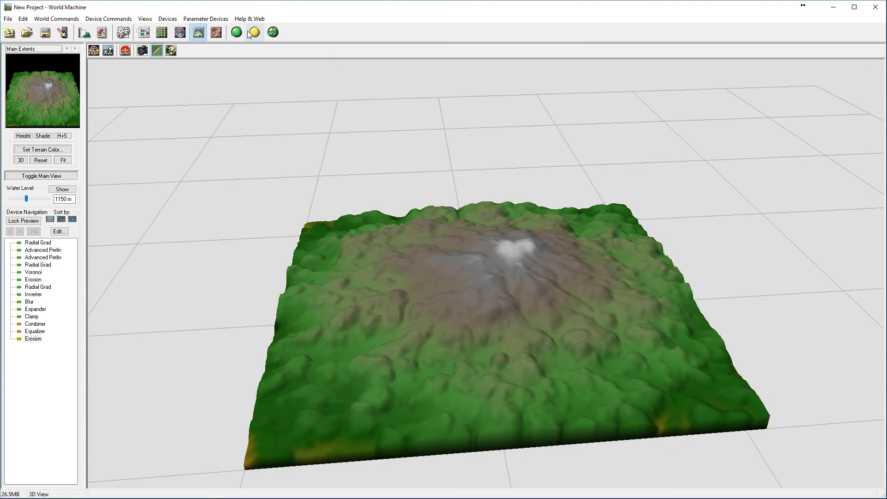
click(254, 33)
drag(564, 275, 524, 239)
drag(504, 270, 522, 251)
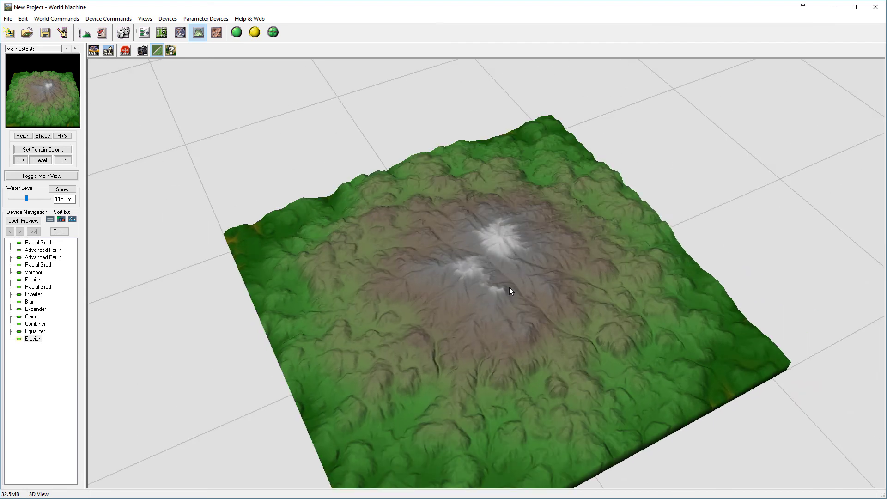
drag(548, 277, 390, 345)
drag(411, 301, 576, 367)
Return to a low oblique view and raise the project build resolution to 2049 x 2049
drag(314, 377, 369, 170)
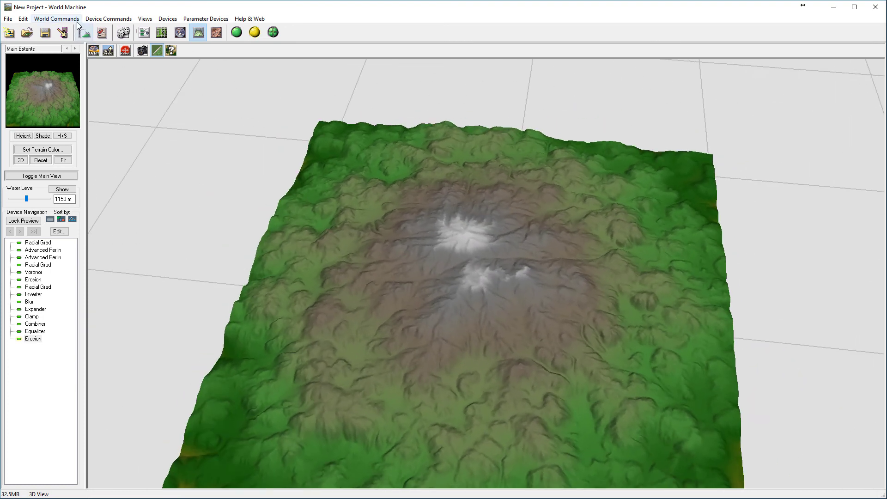
click(84, 32)
click(529, 211)
Run a full 2049 x 2049 build and inspect the finely eroded twin peaks in 3D
click(554, 352)
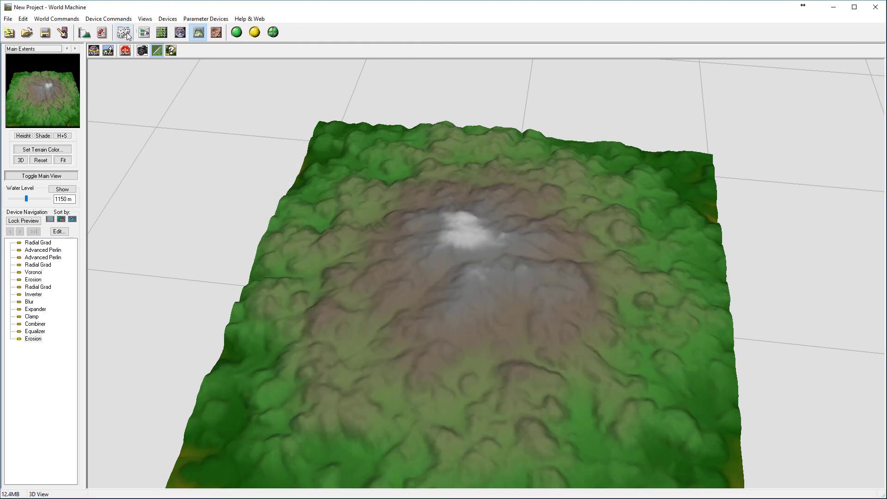
click(237, 32)
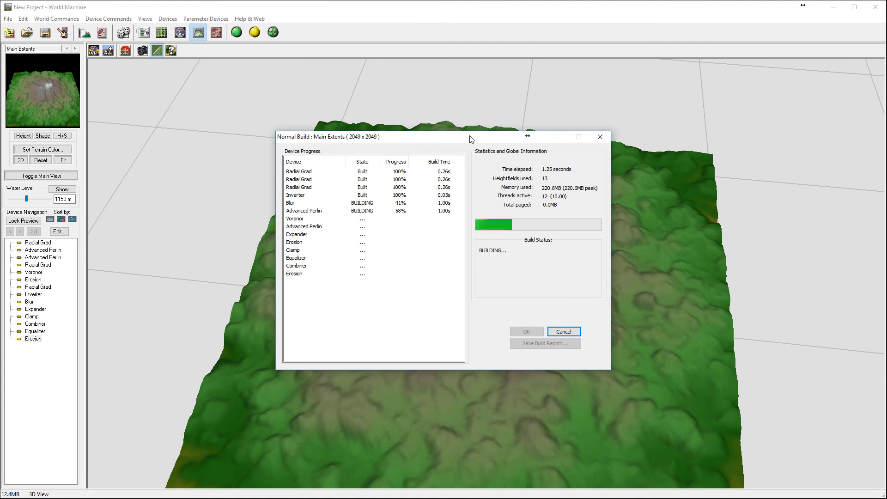
drag(472, 137, 633, 73)
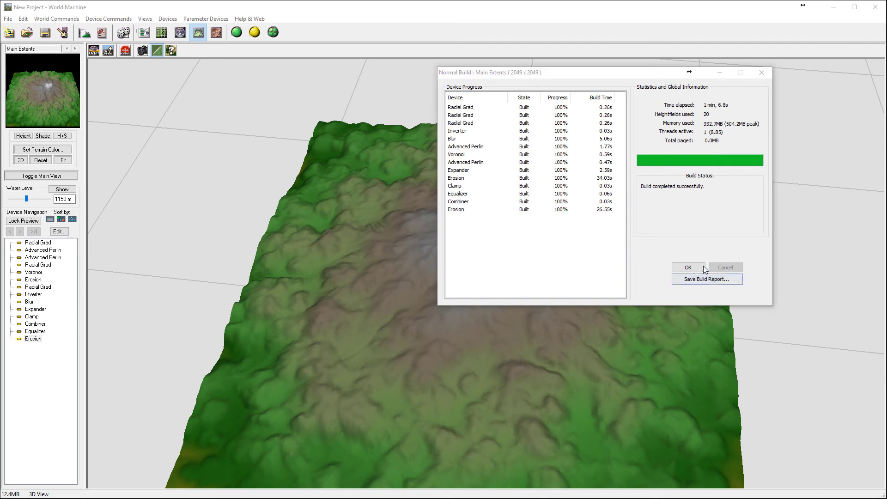
click(702, 267)
scroll(409, 301, down, 5)
drag(510, 238, 772, 404)
scroll(608, 286, up, 2)
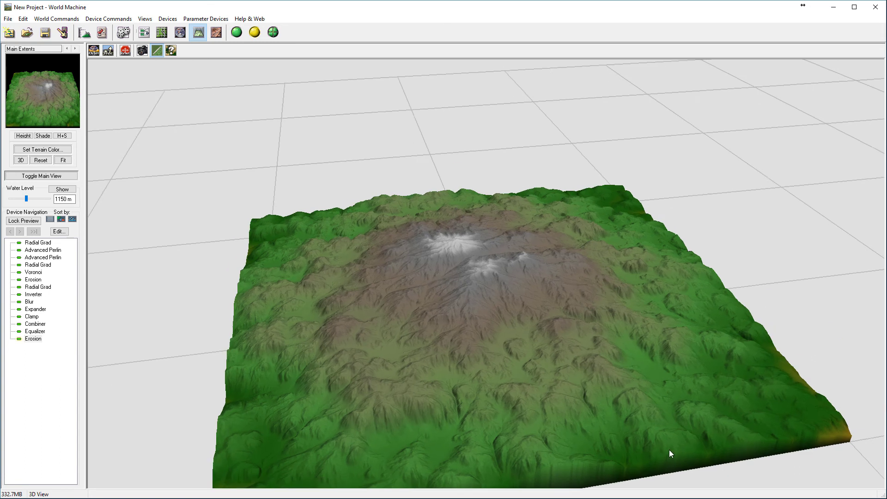
drag(669, 450, 356, 296)
scroll(786, 372, down, 5)
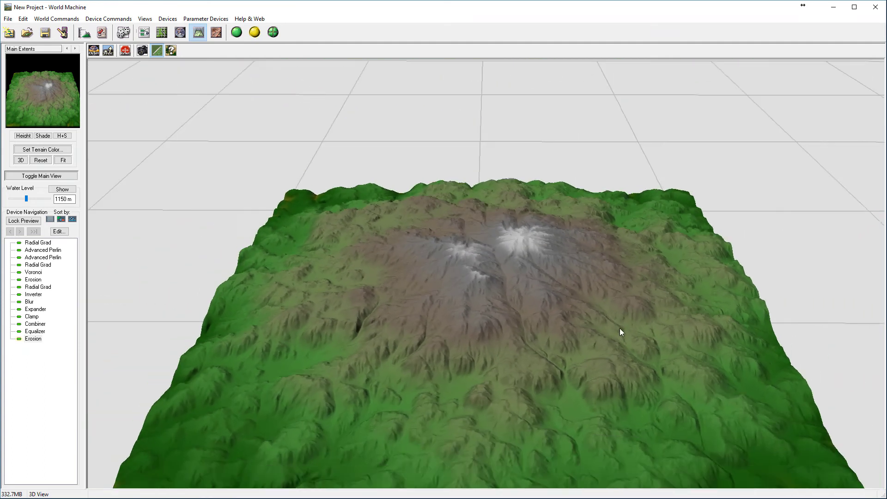
Set the second Erosion to duration 90, sediment carry 0.111 and erosive power 0
click(144, 32)
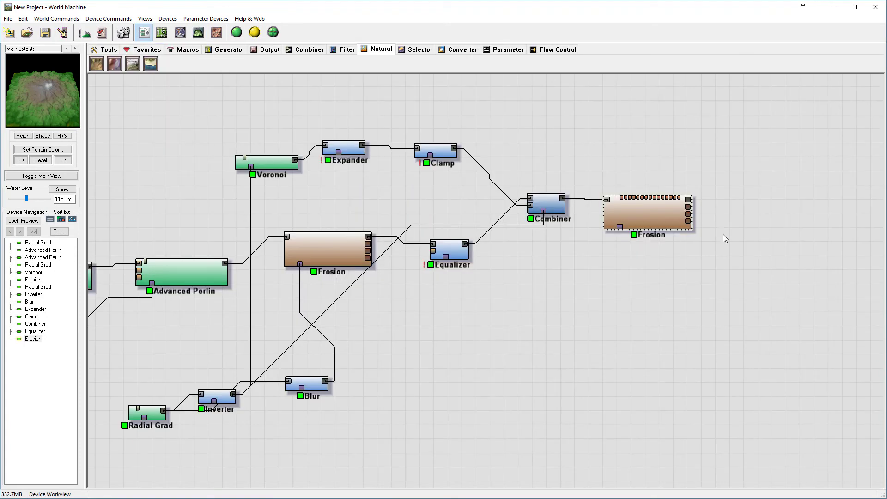
double_click(665, 225)
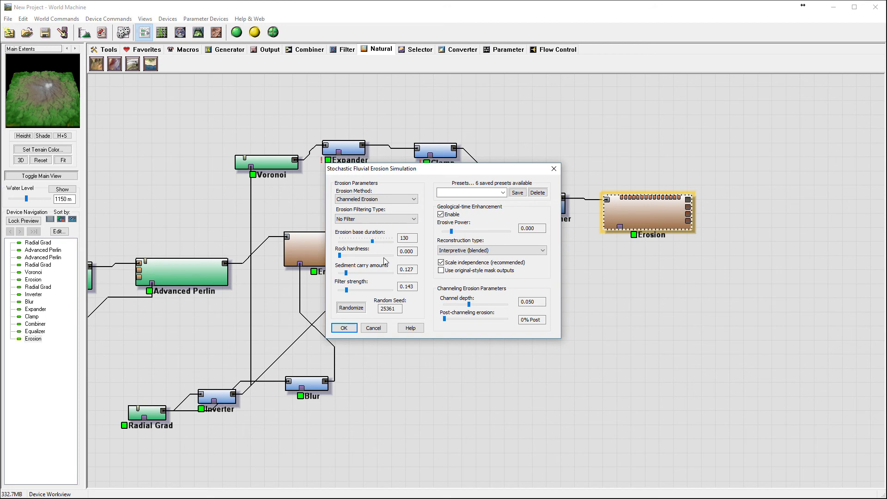
click(343, 328)
Preview the first Erosion, Advanced Perlin and Equalizer outputs
click(326, 245)
click(187, 275)
click(339, 248)
click(434, 252)
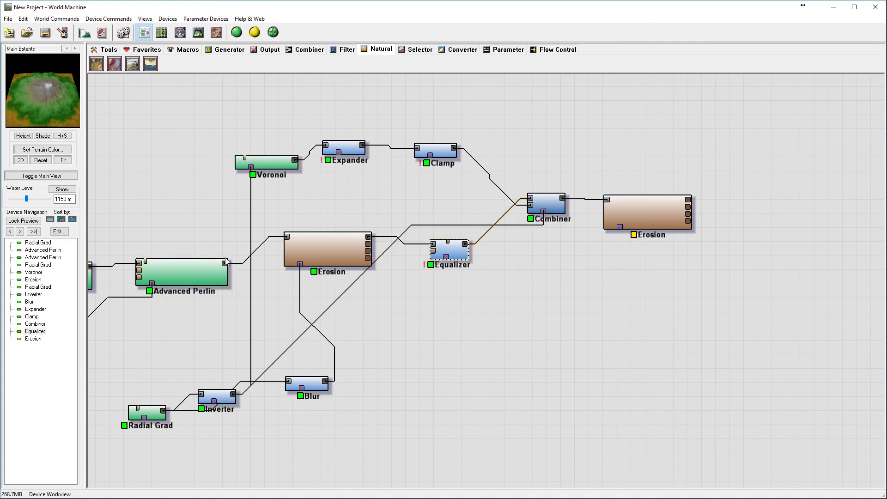
Rewire Advanced Perlin through the Equalizer into the first Erosion, then Erosion into the Combiner
drag(225, 263, 290, 238)
drag(453, 260, 410, 344)
drag(368, 237, 531, 198)
drag(398, 343, 238, 228)
drag(350, 248, 368, 228)
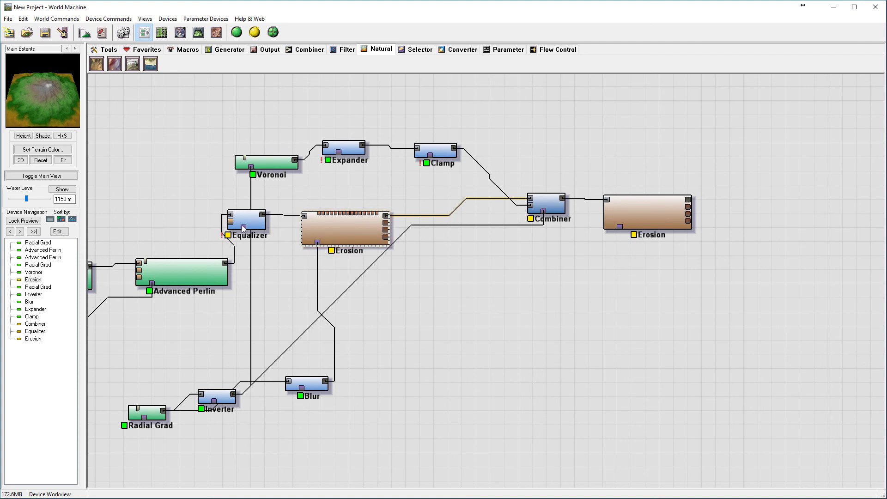
drag(247, 221, 257, 233)
Delete the Equalizer device from the network
click(176, 280)
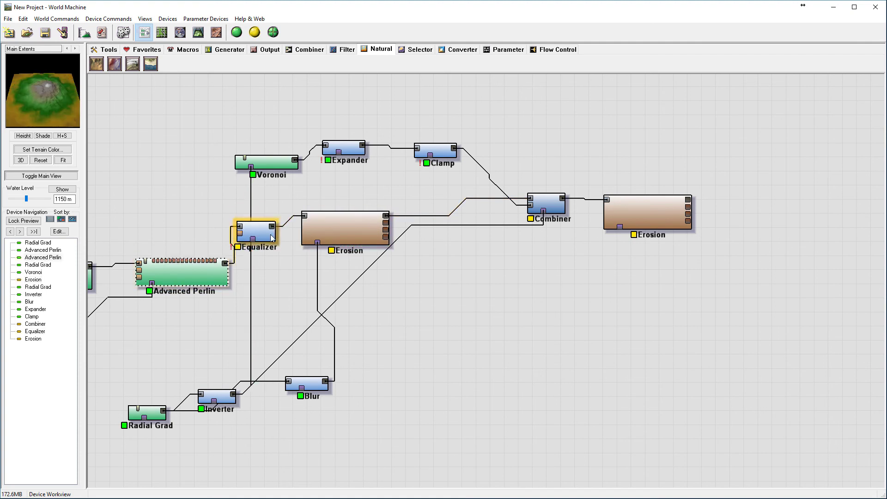
click(345, 217)
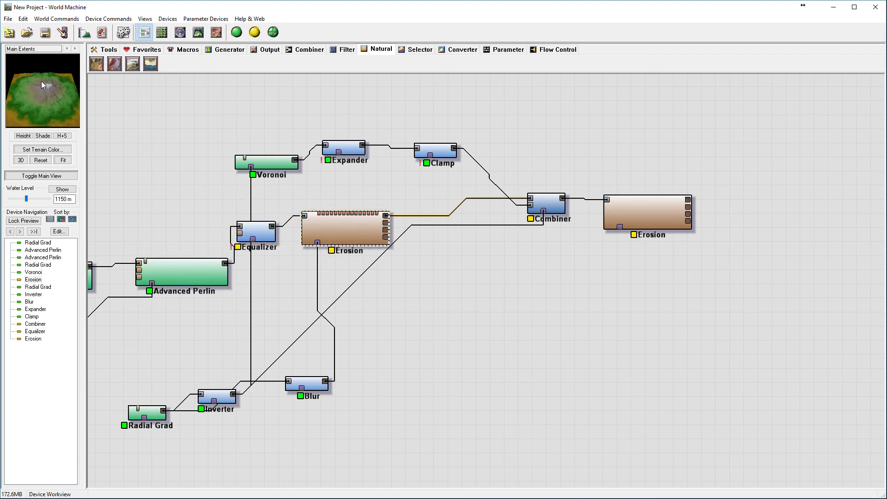
drag(258, 235, 265, 239)
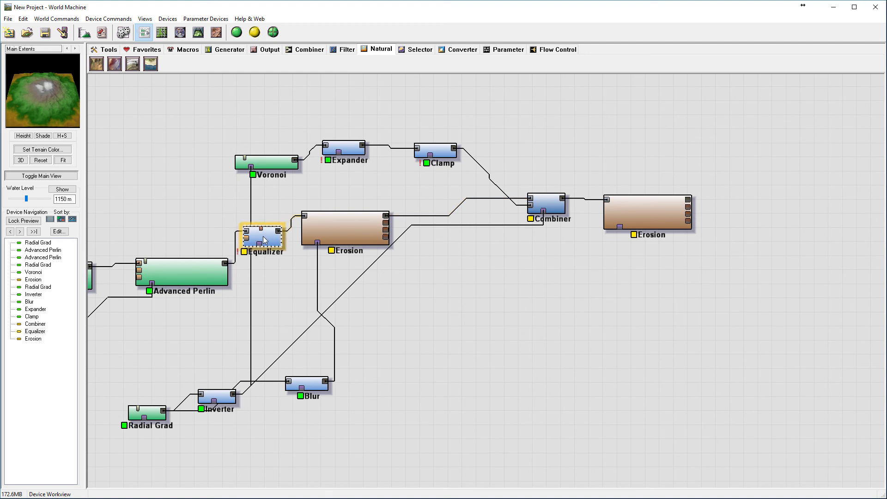
key(Delete)
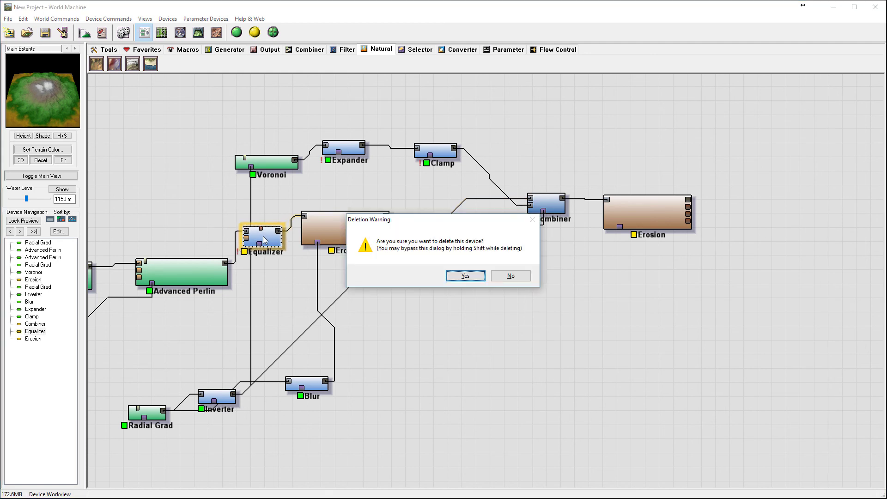
click(465, 274)
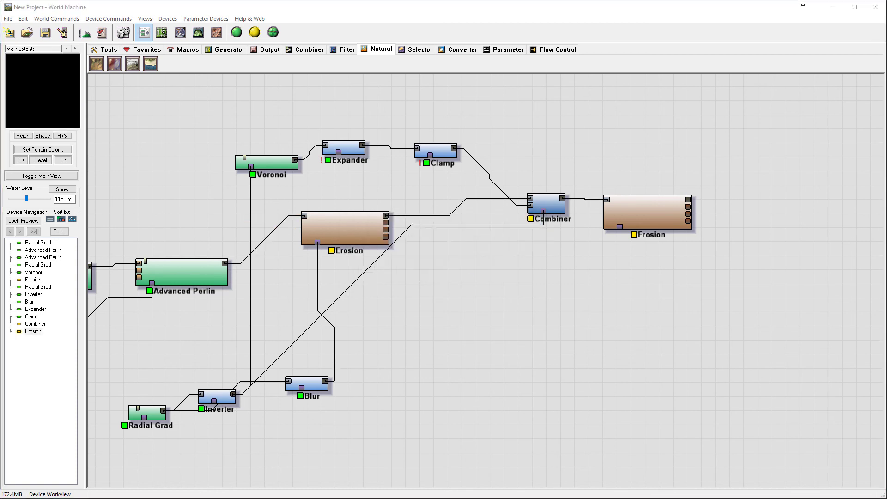
Move the first Erosion up and right, then preview the Combiner and final Erosion
click(313, 233)
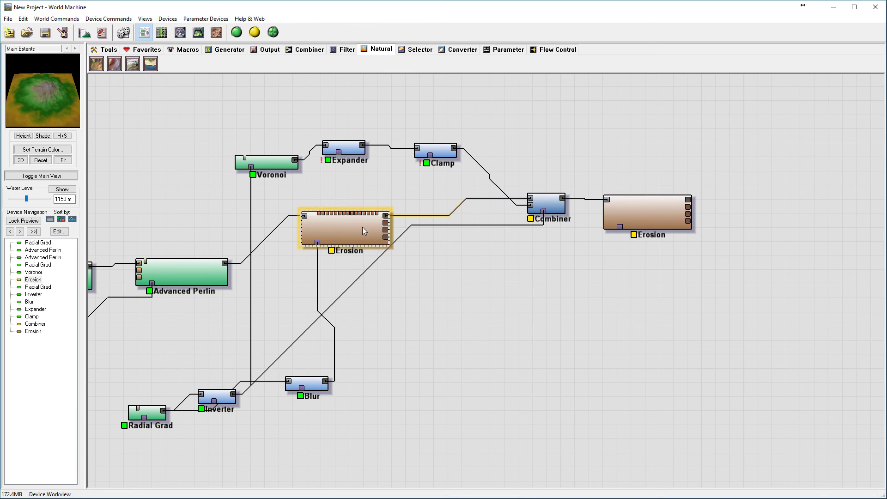
drag(354, 226, 372, 219)
click(550, 198)
click(674, 201)
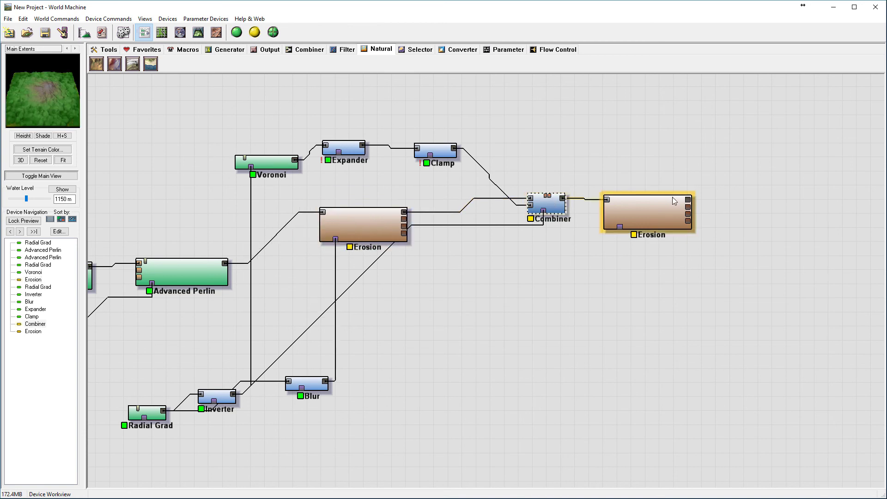
Build the terrain up to the final Erosion in the 3D view
click(198, 32)
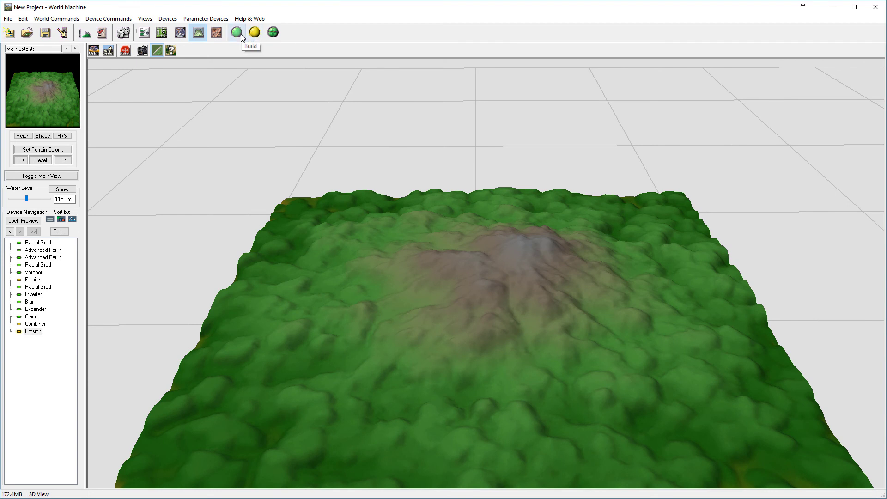
click(257, 34)
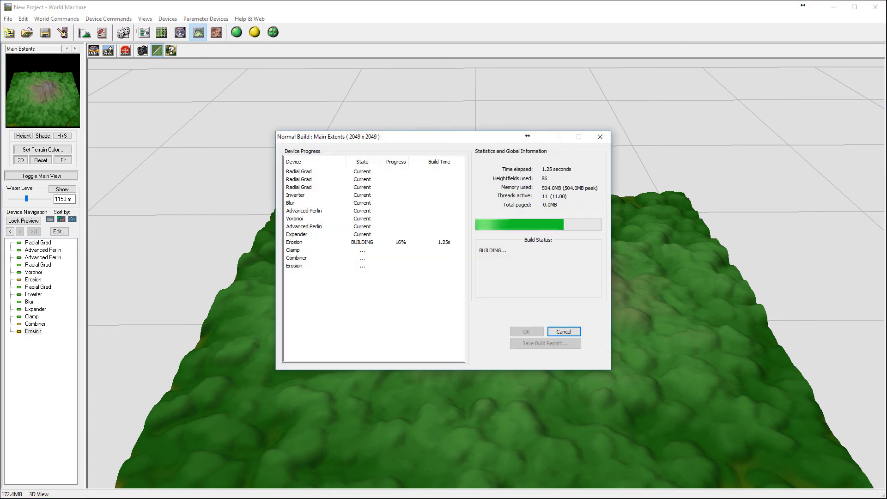
click(526, 332)
Orbit around the snow-capped twin-peaked mountain from several headings and heights
drag(633, 293, 559, 247)
drag(536, 321, 418, 389)
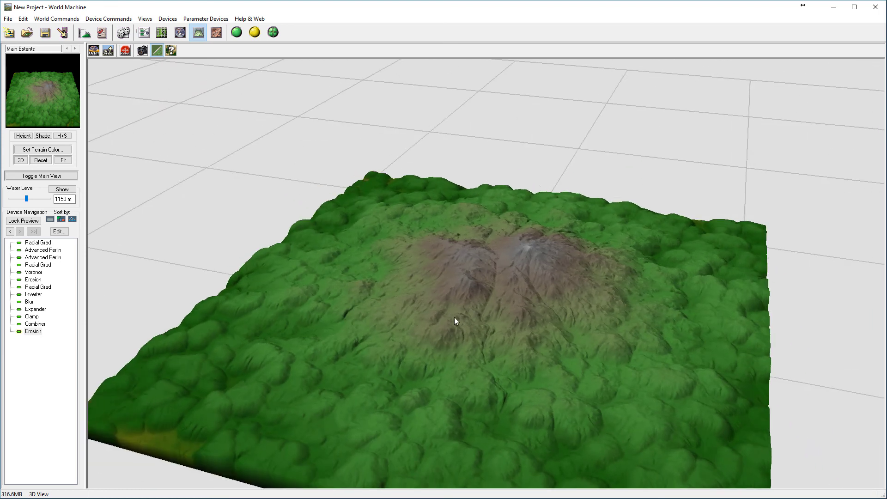
drag(599, 332, 621, 367)
drag(438, 409, 515, 308)
drag(480, 285, 530, 277)
drag(495, 313, 507, 350)
drag(588, 411, 254, 84)
Place a column of six Height Output devices to the right of the final Erosion
click(144, 33)
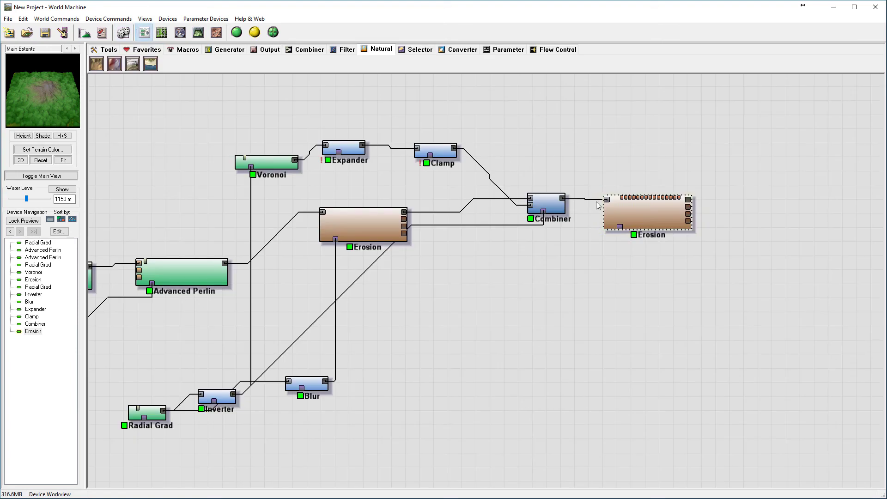
right_drag(774, 198, 611, 190)
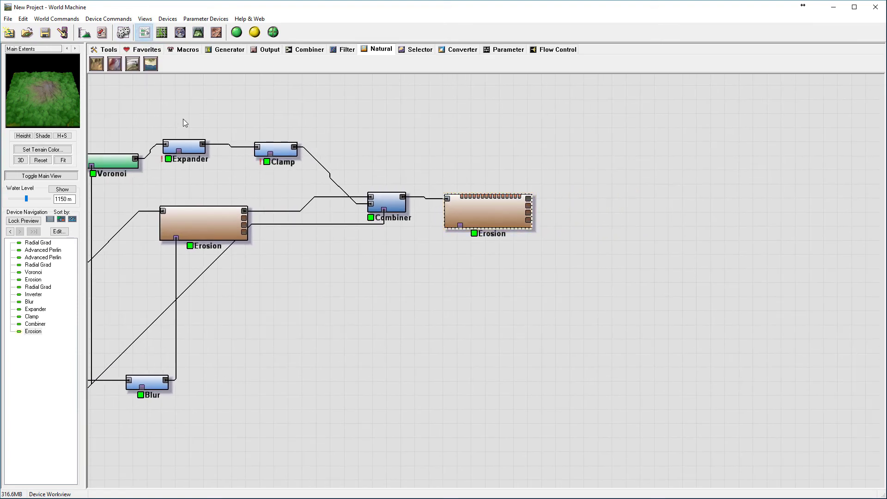
click(267, 50)
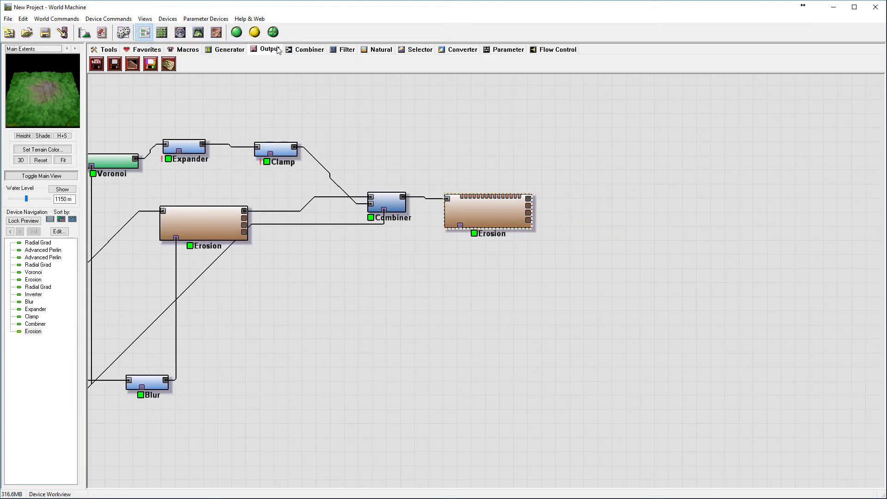
click(115, 64)
click(610, 152)
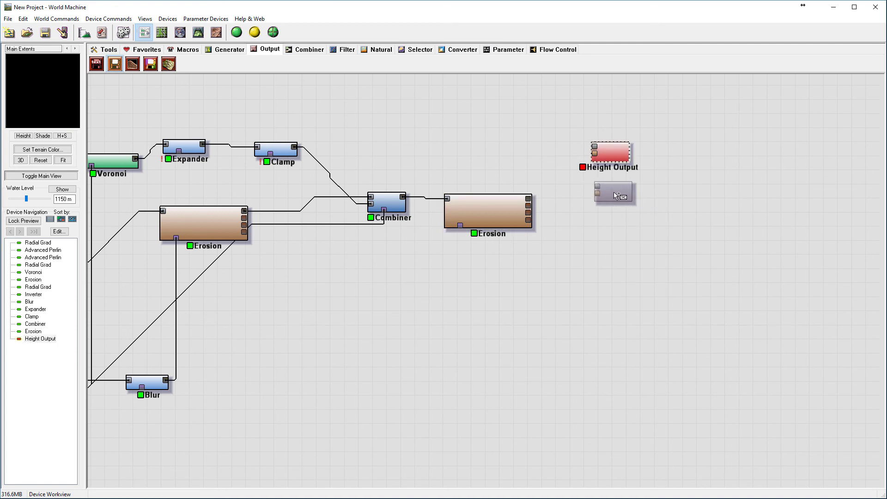
click(616, 195)
click(614, 233)
click(614, 272)
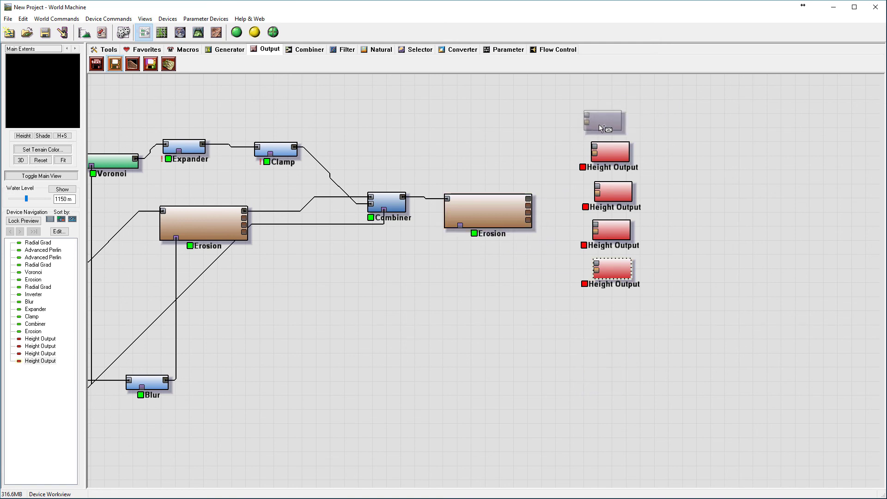
click(613, 121)
click(609, 333)
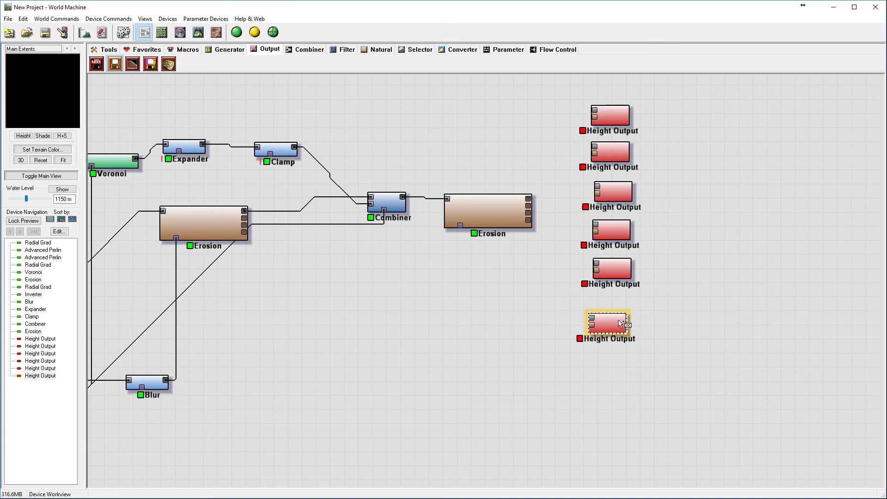
right_click(618, 318)
drag(428, 277, 498, 273)
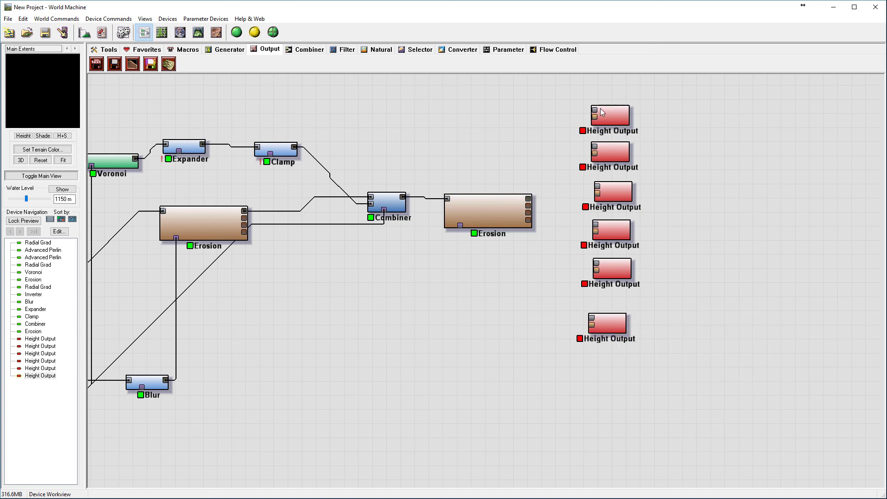
Wire Clamp to the top Height Output and the second Erosion's heightfield, flow and deposition outputs below
drag(595, 109, 295, 149)
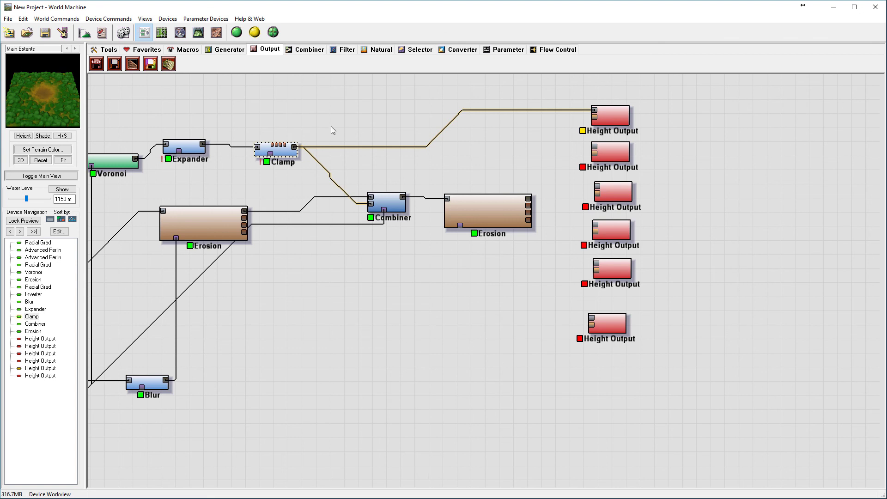
drag(528, 199, 596, 154)
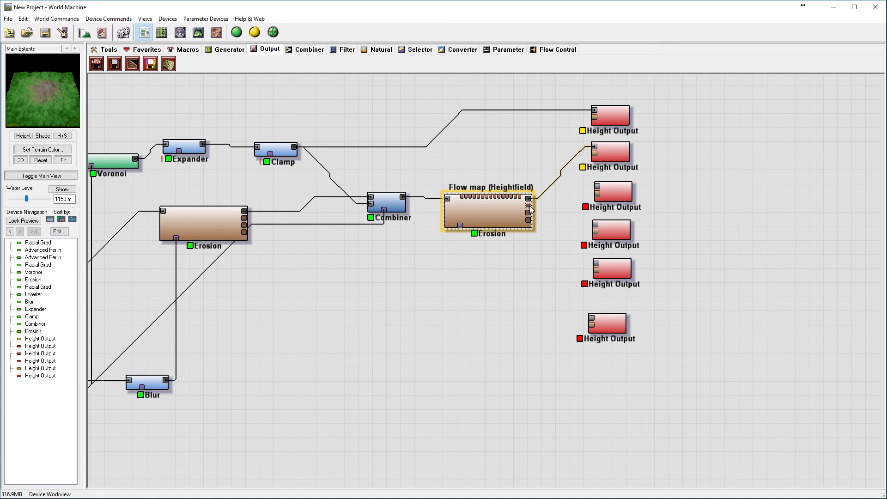
drag(526, 204, 596, 188)
drag(527, 211, 596, 263)
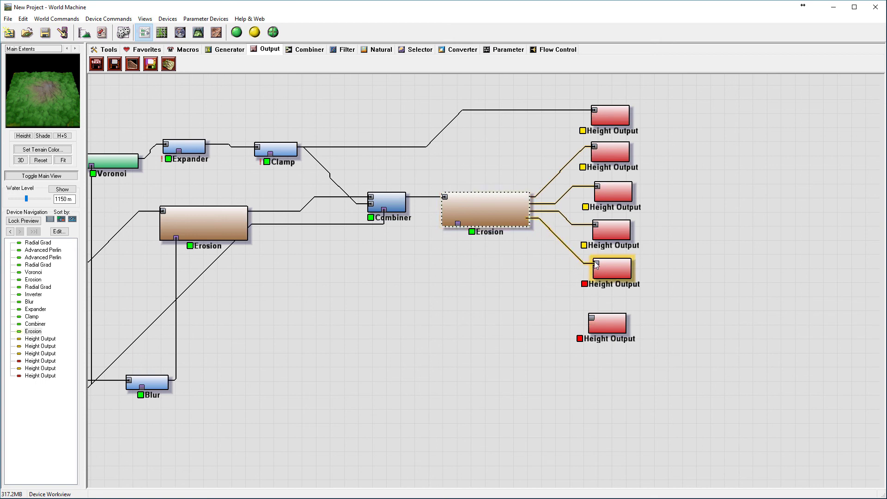
Preview the Blur, first Erosion, second Erosion and Advanced Perlin results
click(142, 378)
right_drag(265, 283, 314, 285)
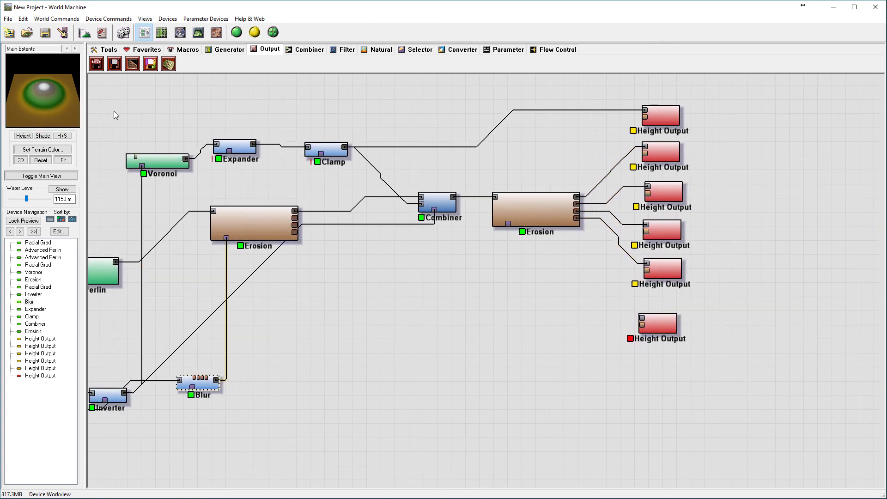
click(272, 232)
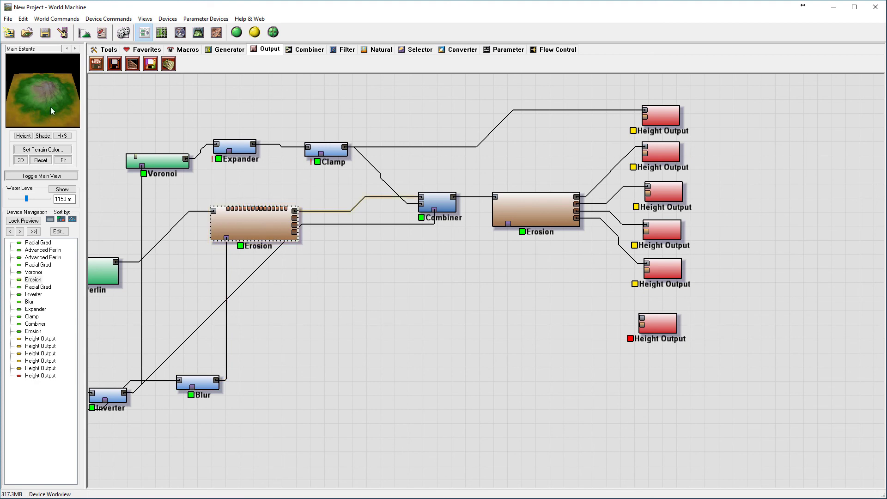
click(552, 209)
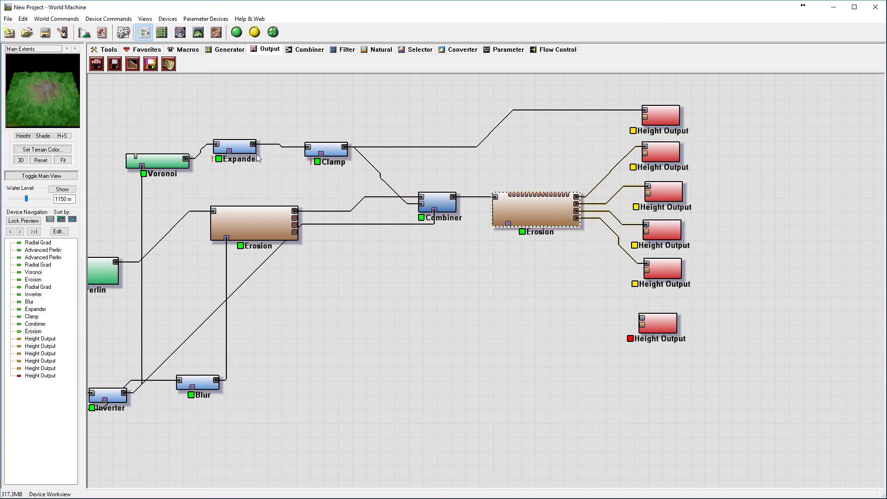
right_drag(377, 303, 446, 302)
click(140, 271)
click(321, 213)
right_drag(497, 312, 454, 269)
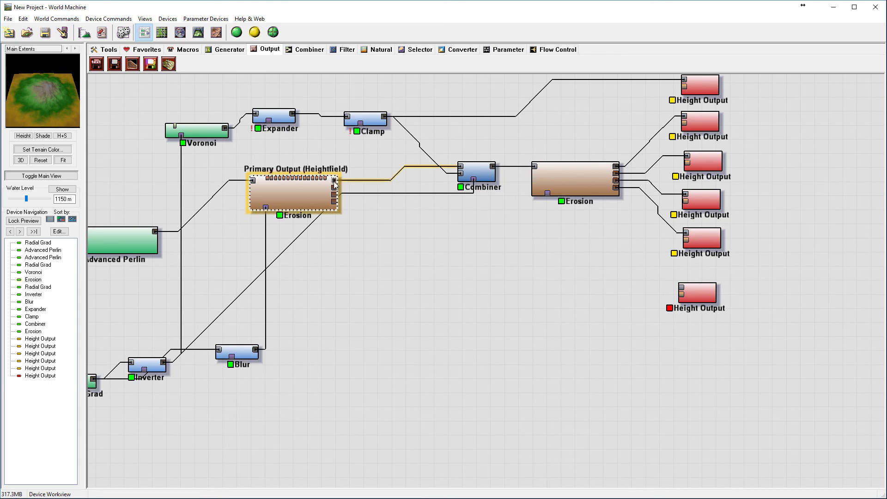
Feed the first Erosion's heightfield into the bottom Height Output and move it lower right
drag(334, 181, 683, 292)
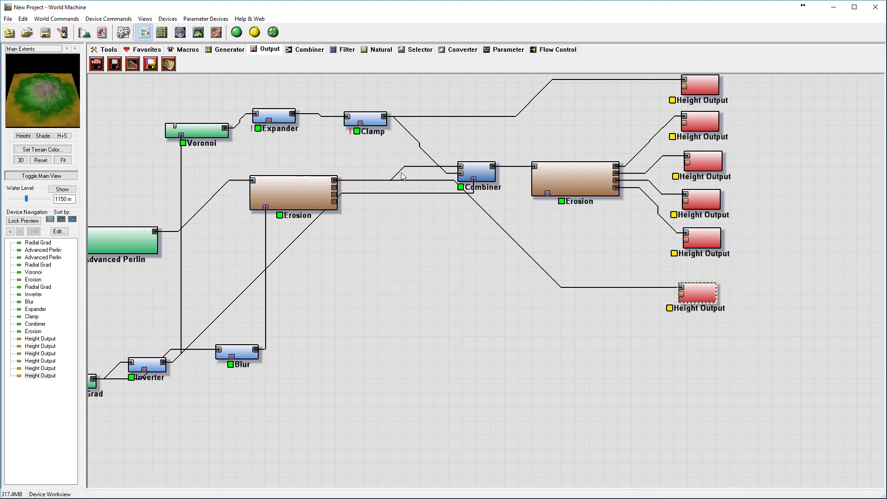
click(567, 182)
click(698, 293)
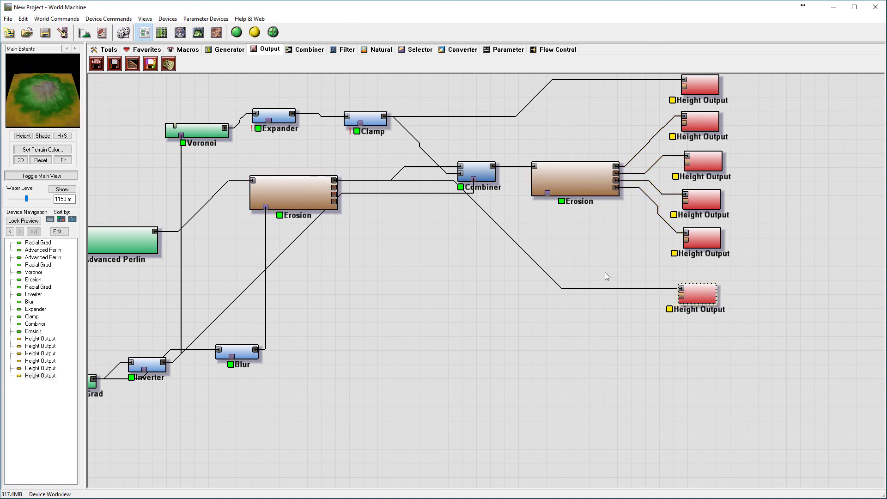
drag(714, 299, 735, 351)
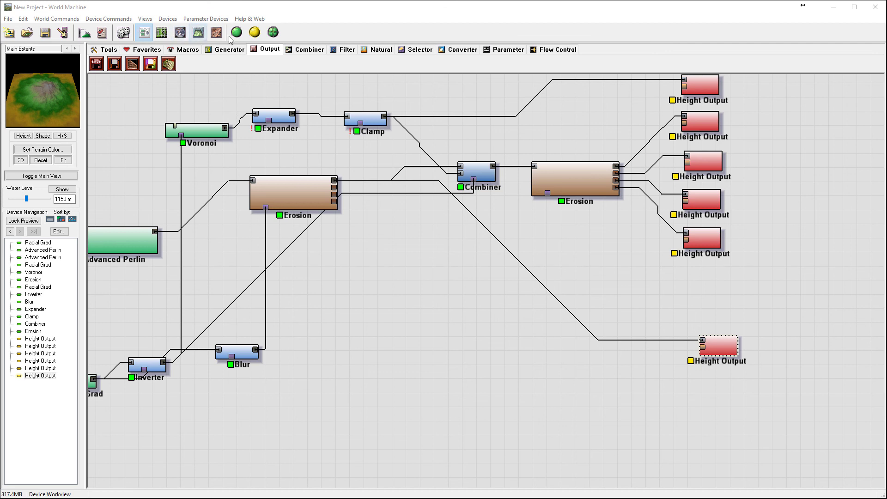
Add a Select Convexity device from the Selector devices and feed it the first Erosion's heightfield
click(456, 50)
click(421, 50)
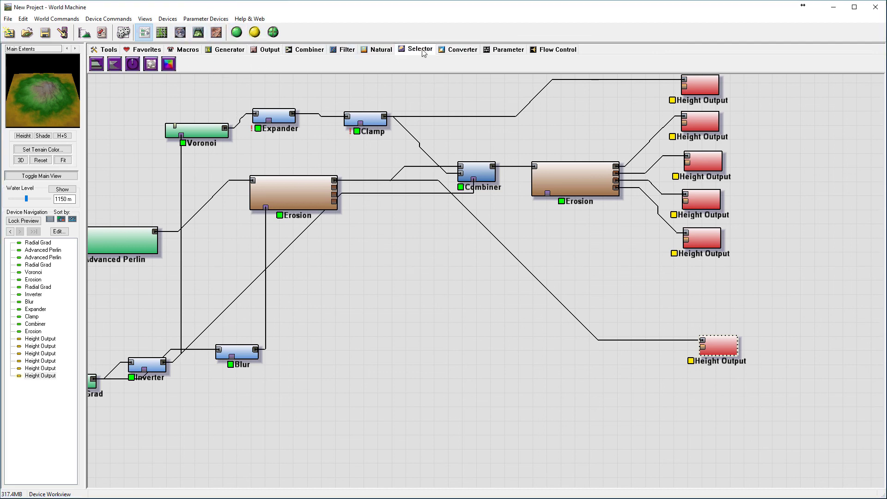
drag(151, 64, 573, 359)
click(329, 187)
drag(334, 181, 561, 355)
click(576, 361)
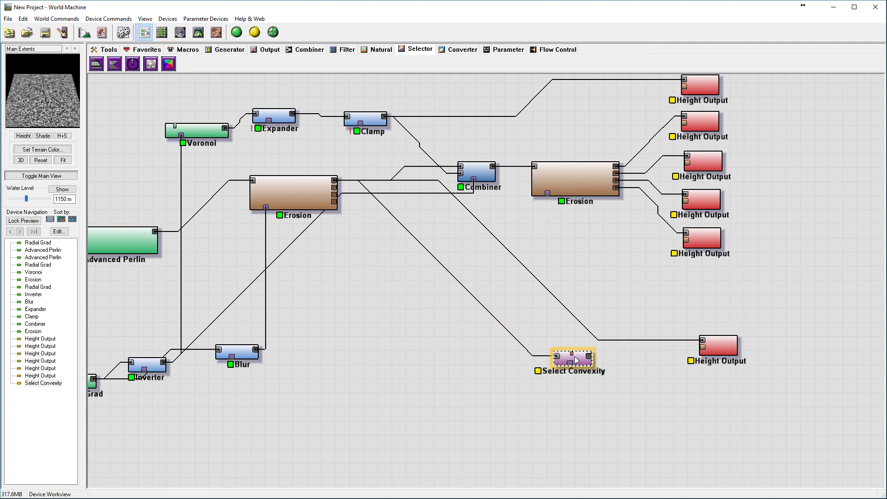
Keep Select Convexity's strength at 3.9375 and wire it into the bottom Height Output
double_click(576, 360)
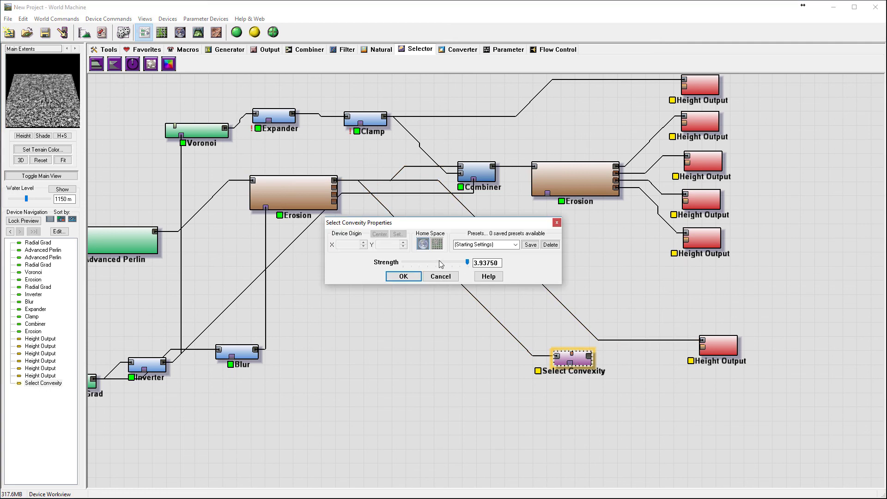
click(398, 276)
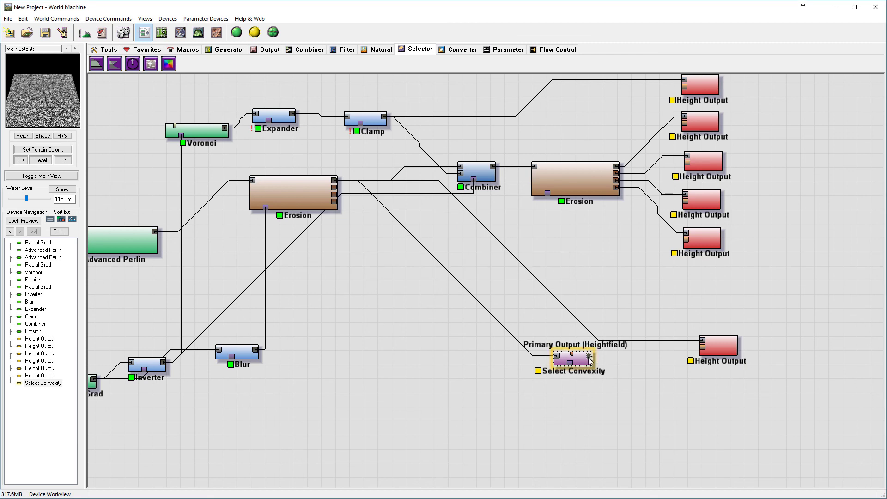
drag(588, 356, 725, 356)
Build the full world in 3D View, orbit the speckled convexity mask, then return to the device graph
click(198, 33)
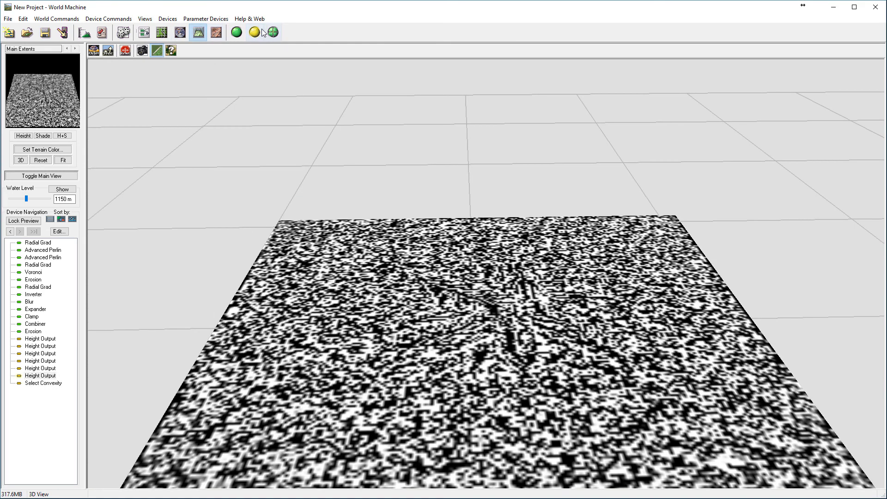
drag(566, 322, 567, 388)
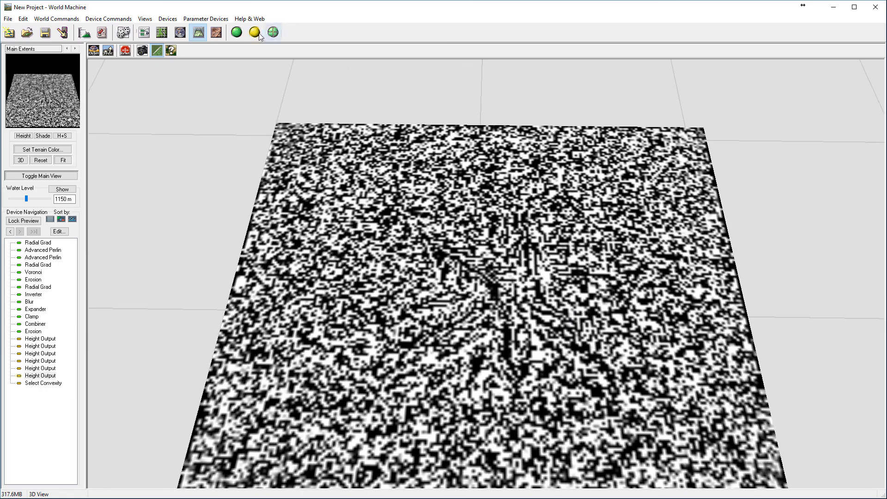
click(255, 32)
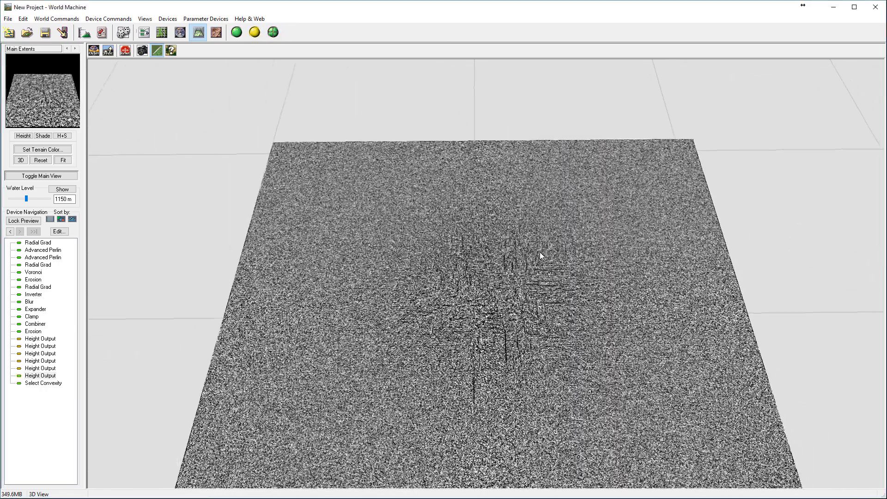
drag(539, 251, 463, 283)
drag(511, 301, 387, 192)
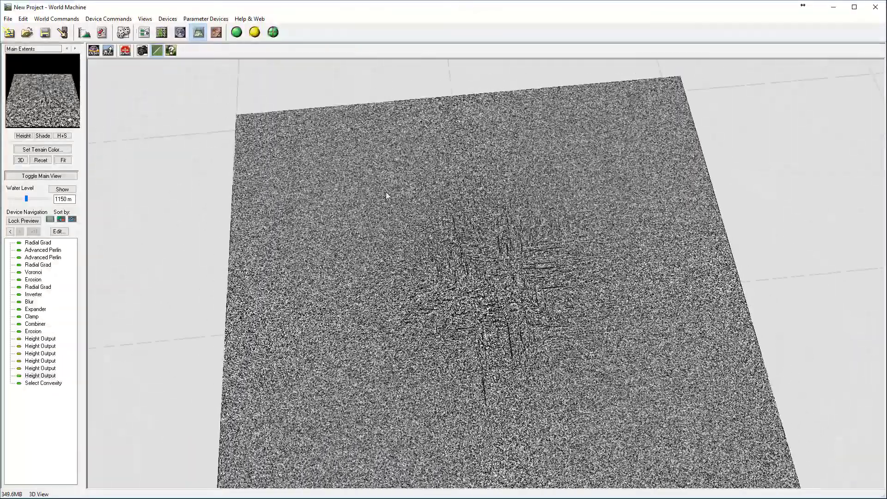
click(144, 32)
right_drag(683, 288, 570, 307)
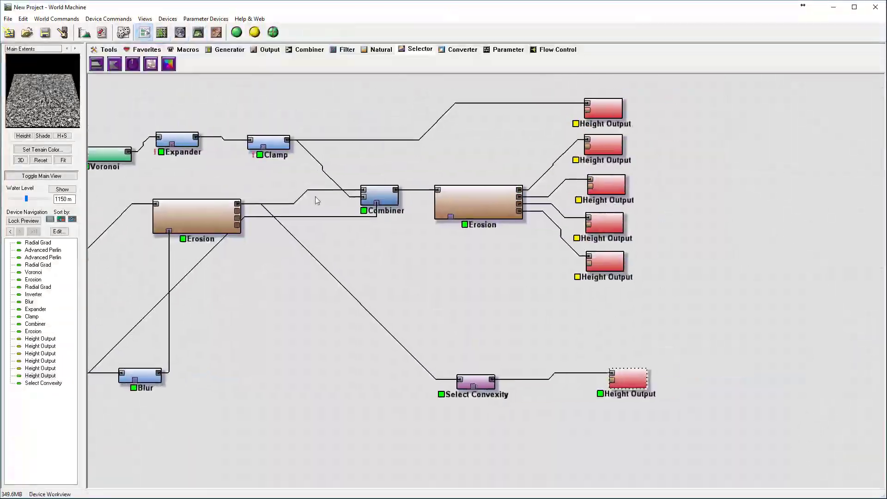